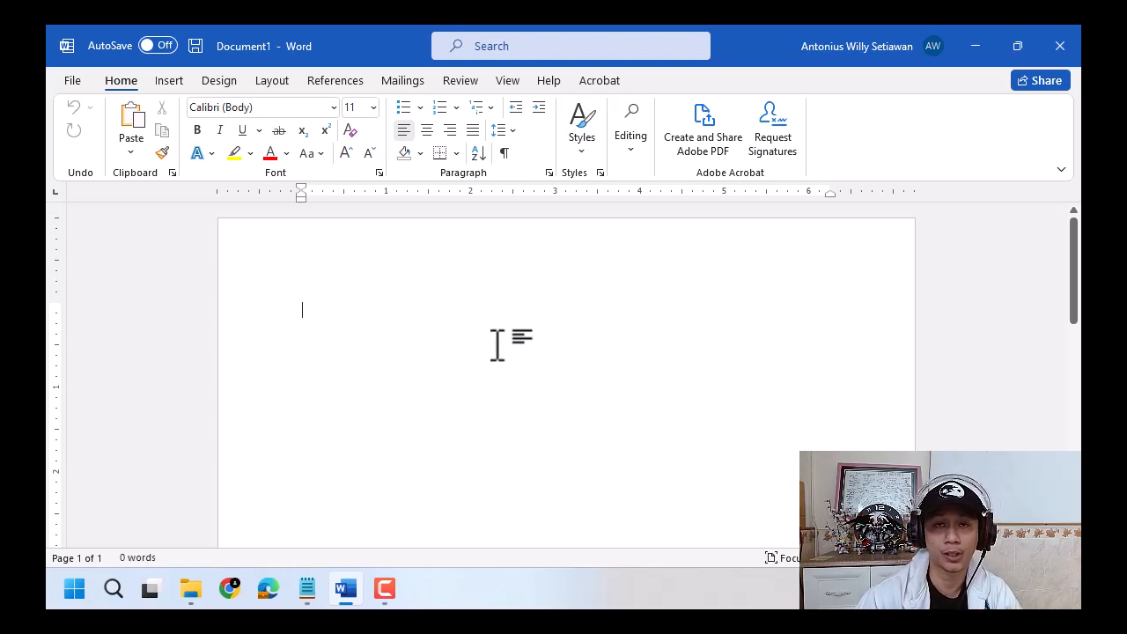
# Set the paper size to A4 and check the page orientation options.
pyautogui.click(274, 86)
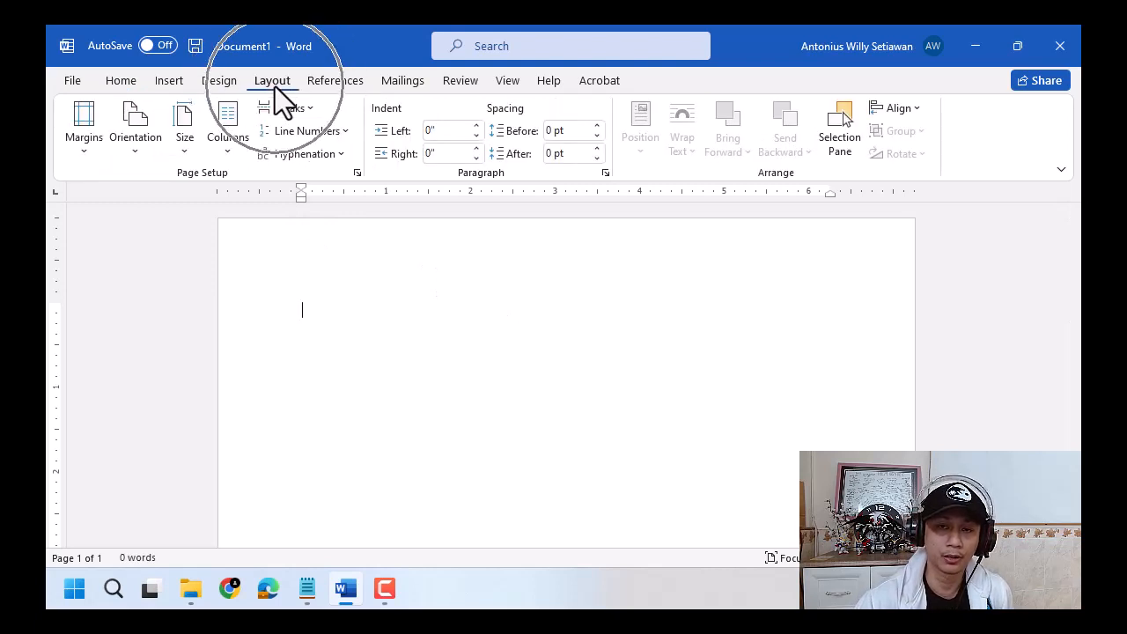
pyautogui.click(186, 147)
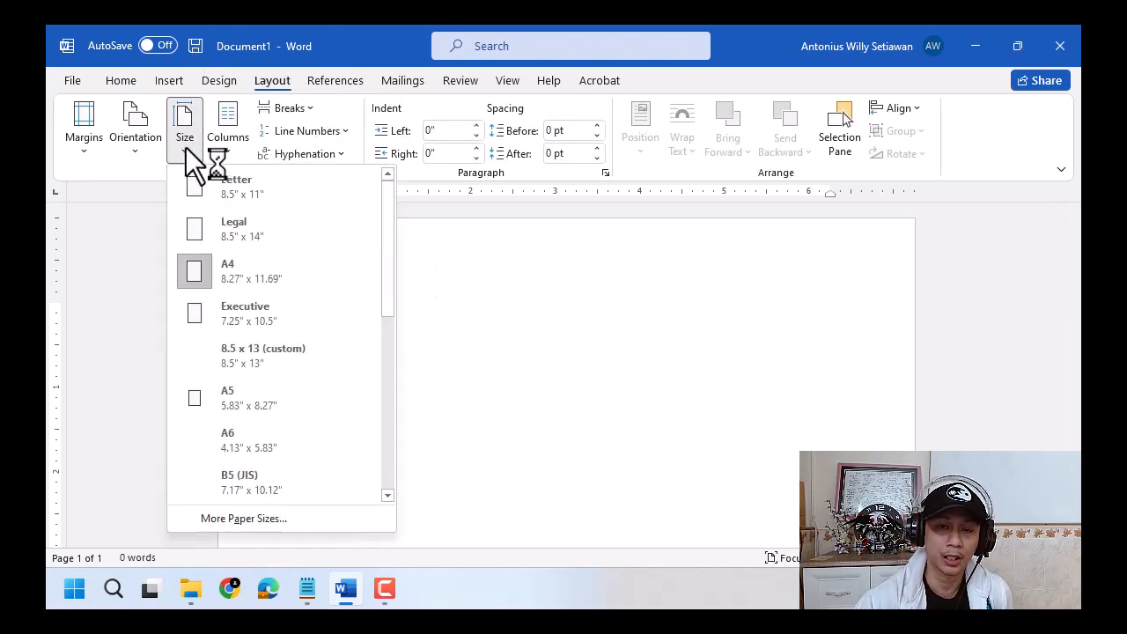
pyautogui.click(257, 285)
pyautogui.click(128, 152)
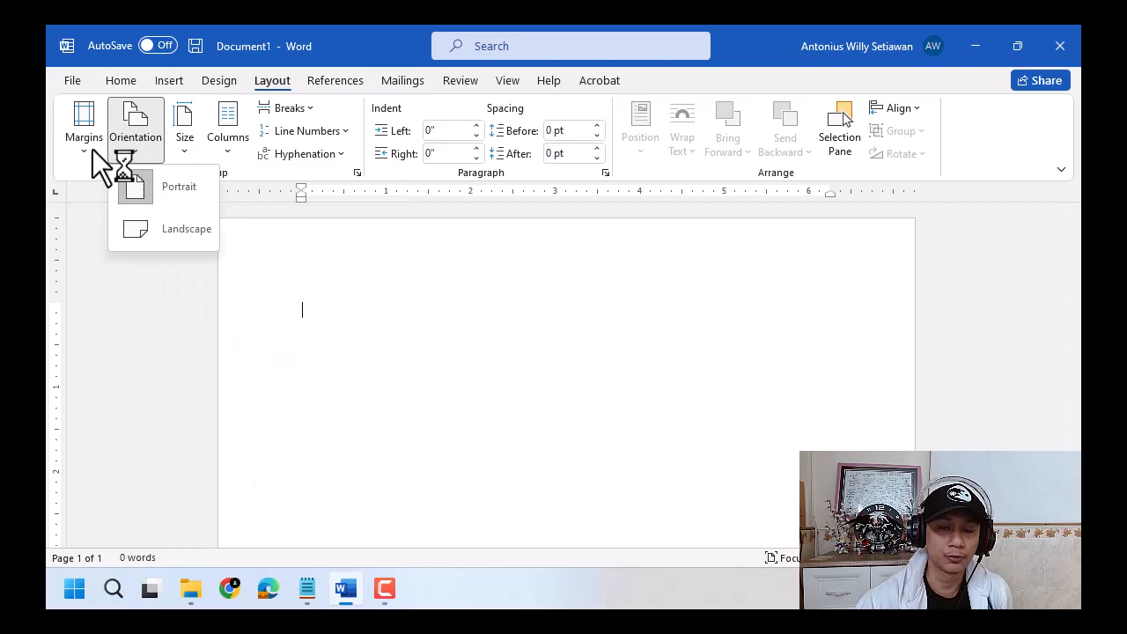
# Open the custom margin settings and set the top and left margins to 4 cm.
pyautogui.click(92, 149)
pyautogui.click(221, 490)
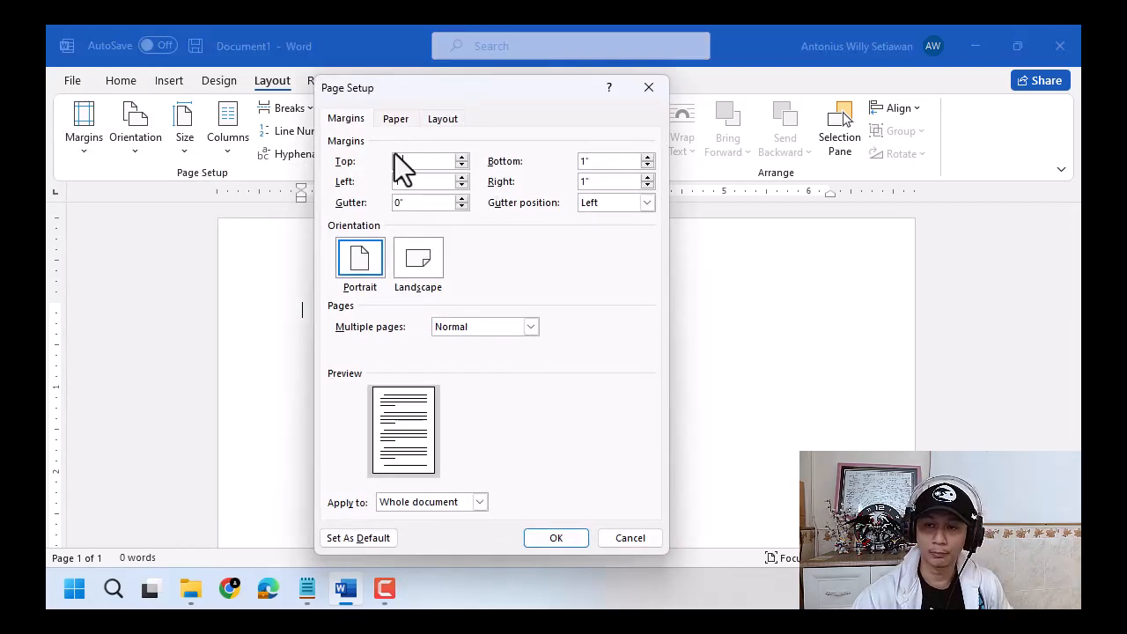
pyautogui.write('4 cm')
pyautogui.press('BackSpace')
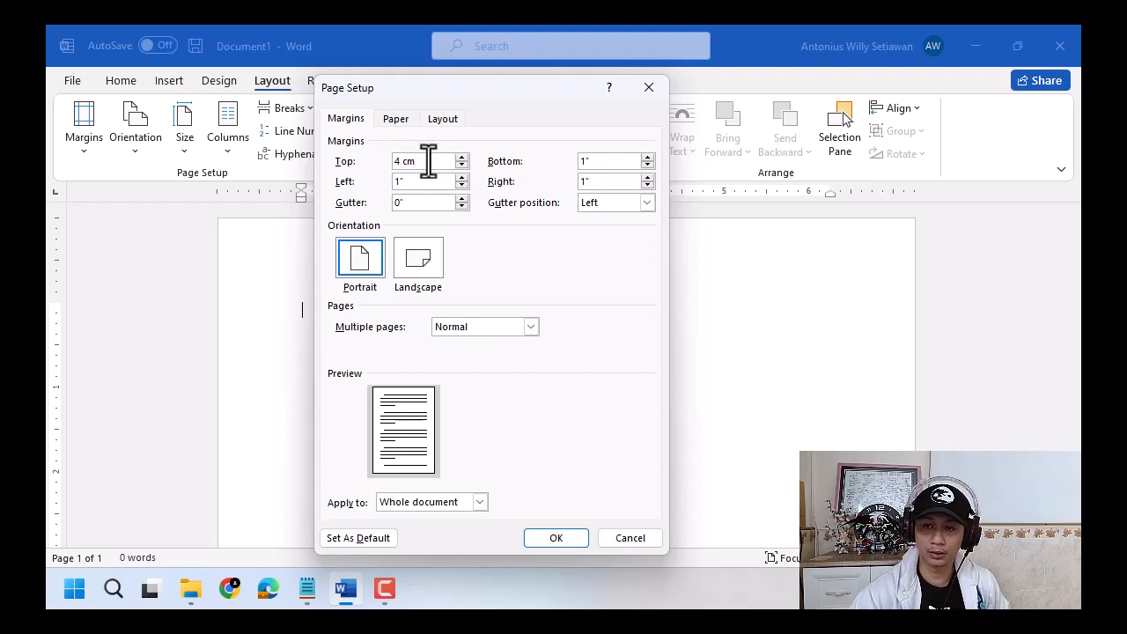
pyautogui.hotkey('ctrl', 'c')
pyautogui.moveTo(428, 162); pyautogui.dragTo(384, 184)
pyautogui.hotkey('ctrl', 'v')
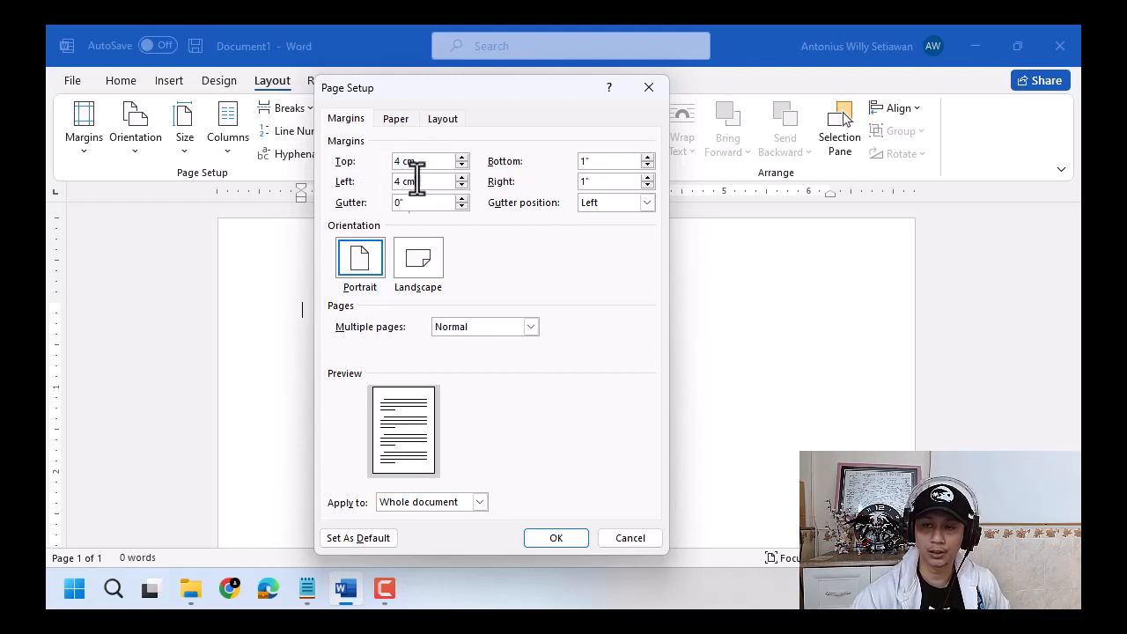
# Set the bottom and right margins to 3 cm and apply the page setup to the whole document.
pyautogui.doubleClick(583, 161)
pyautogui.write('3')
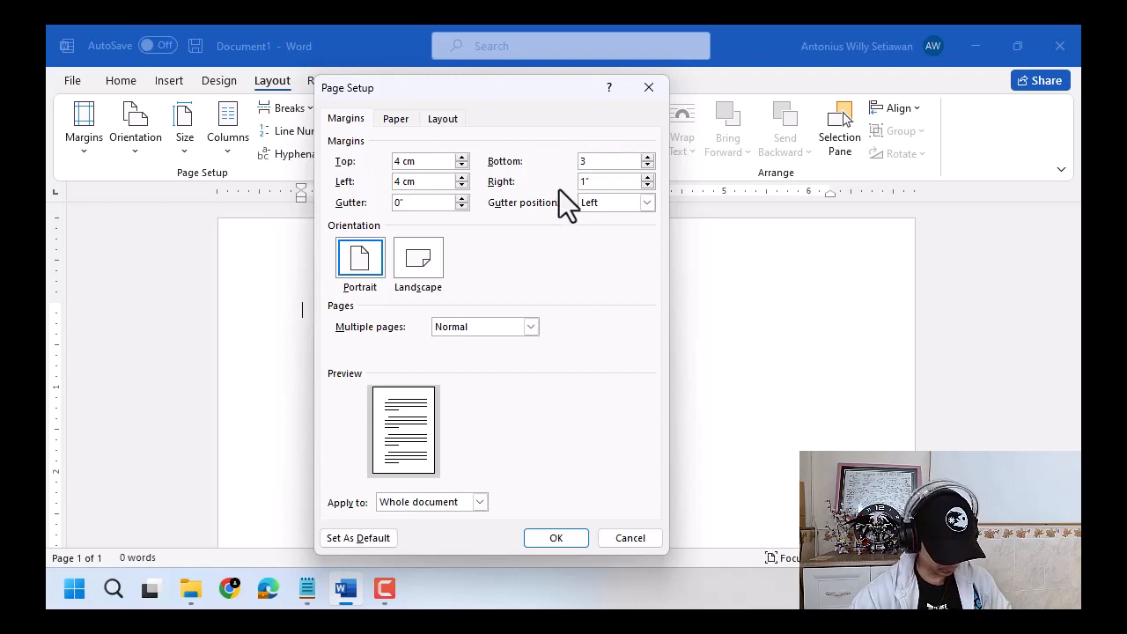
pyautogui.write(' cm')
pyautogui.moveTo(611, 162); pyautogui.dragTo(485, 152)
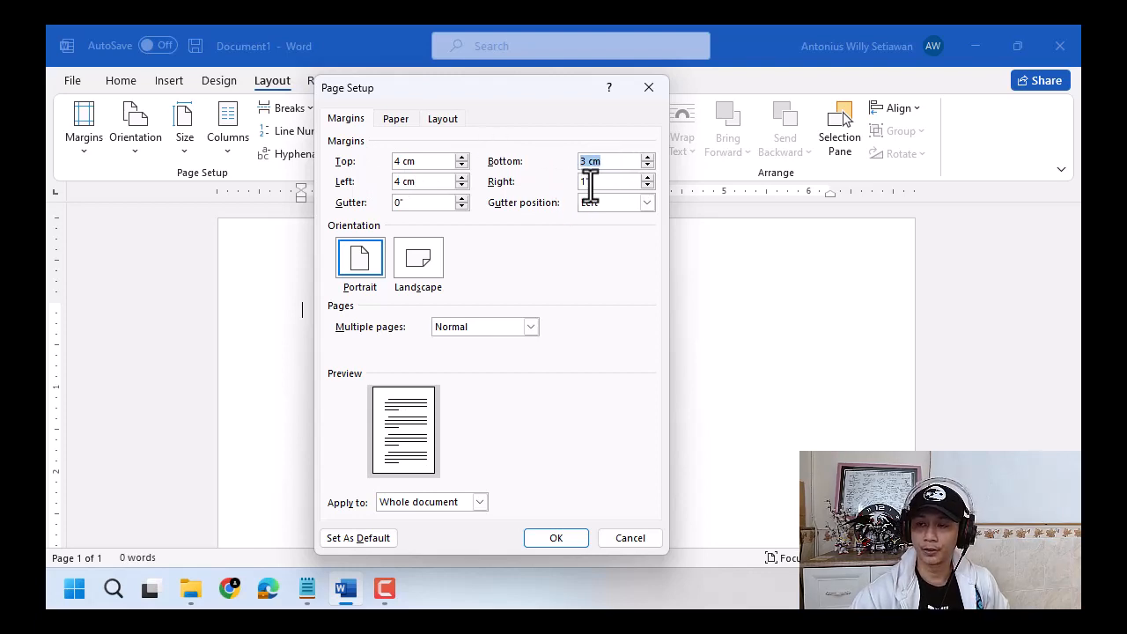
pyautogui.moveTo(590, 185); pyautogui.dragTo(563, 182)
pyautogui.hotkey('ctrl', 'v')
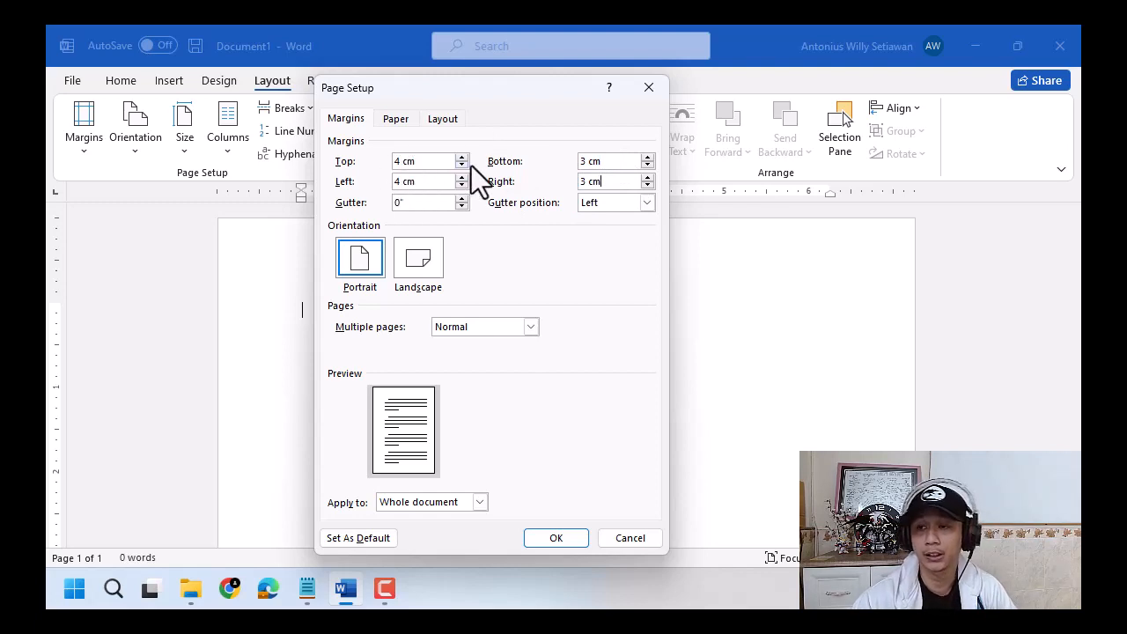
pyautogui.press('ctrl')
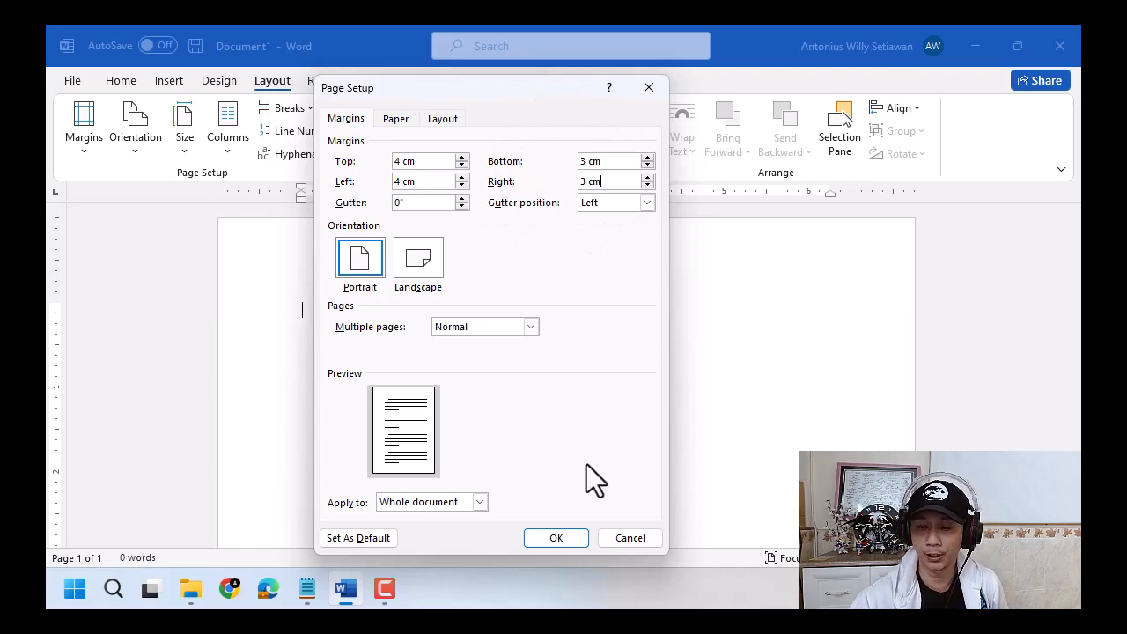
pyautogui.click(565, 538)
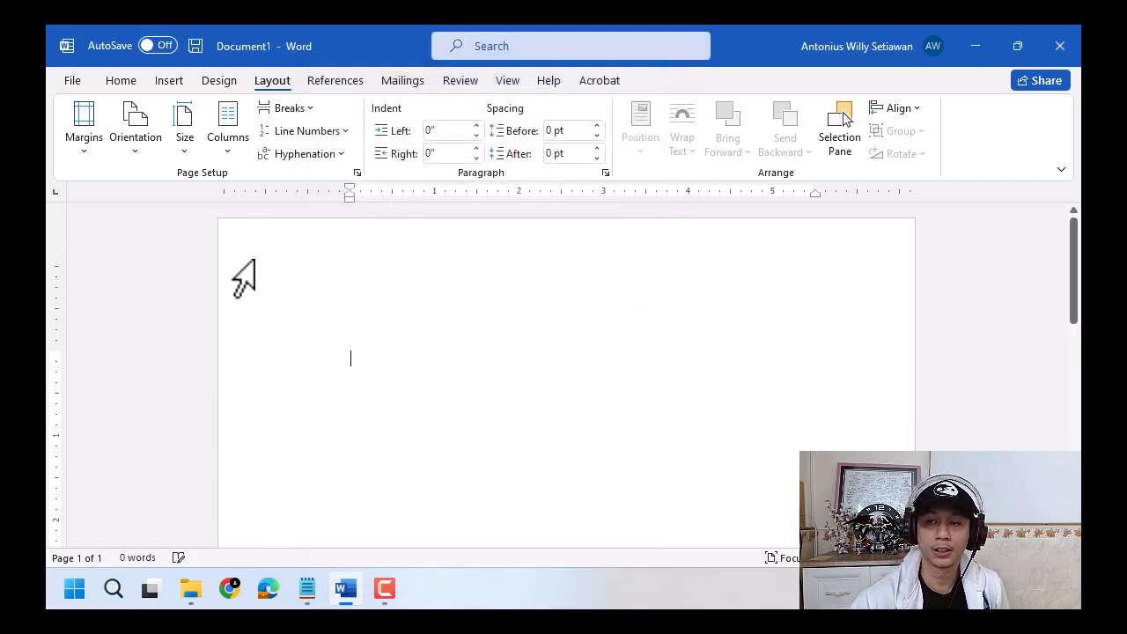
# Set the font to Times New Roman at size 12.
pyautogui.click(134, 81)
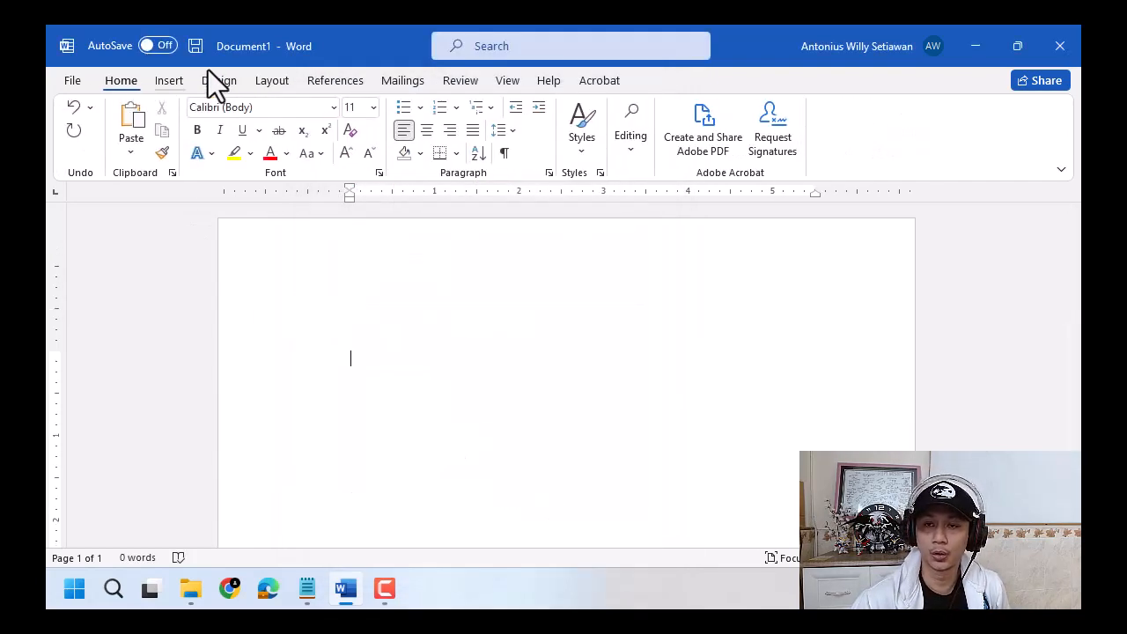
pyautogui.press('ctrl')
pyautogui.click(334, 107)
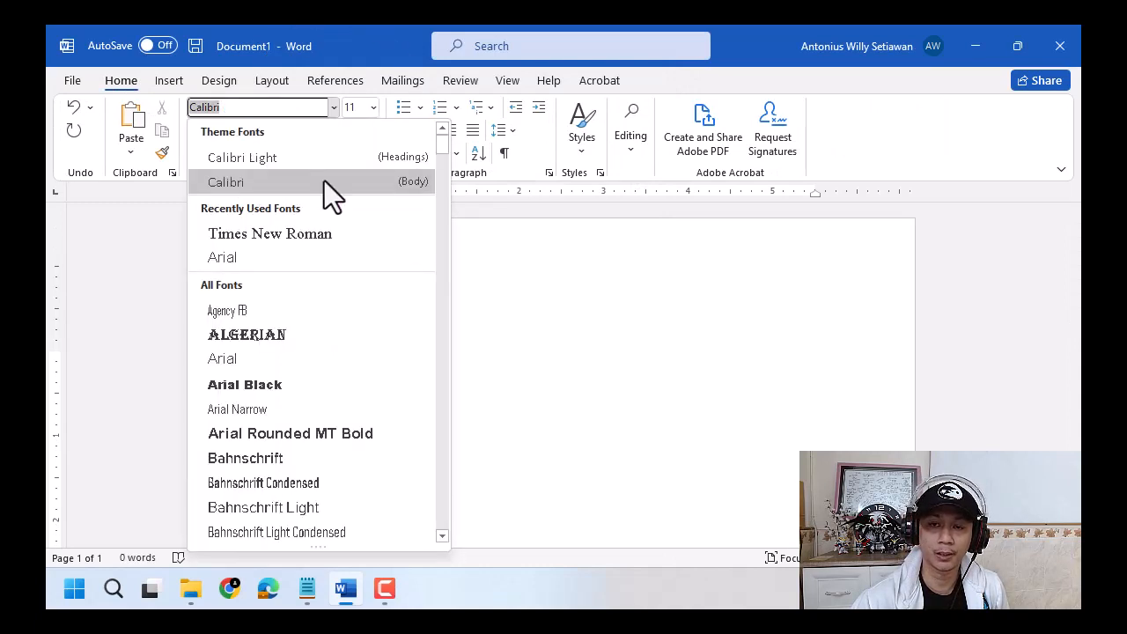
pyautogui.click(323, 231)
pyautogui.click(373, 107)
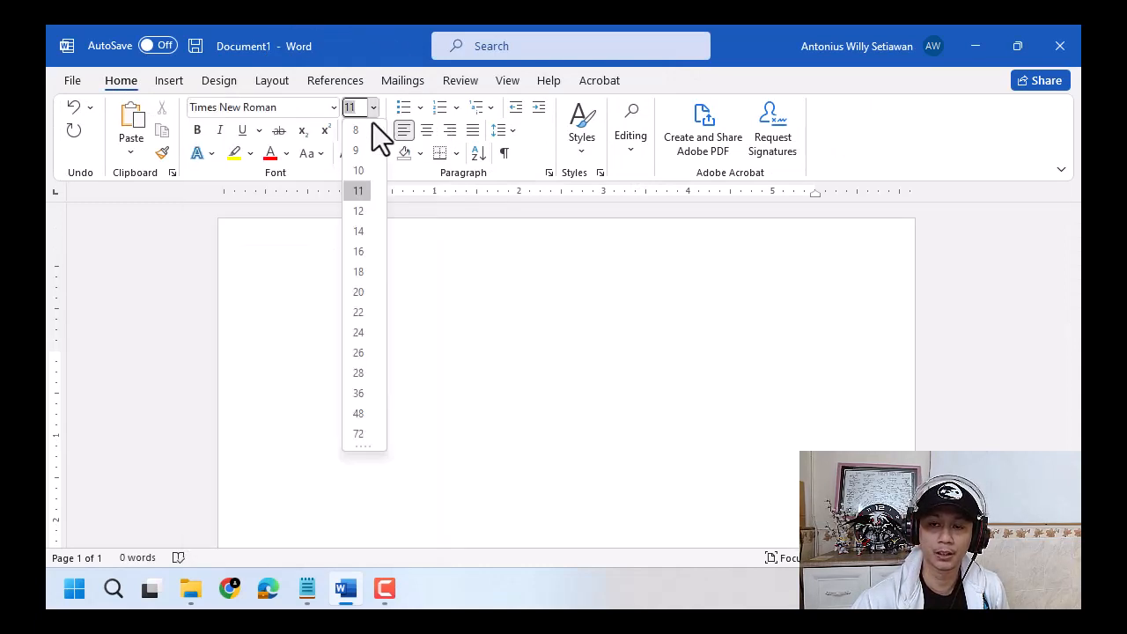
pyautogui.click(358, 212)
# Set the line spacing to 1.5 and check that option in the spacing choices.
pyautogui.click(506, 133)
pyautogui.press('ctrl')
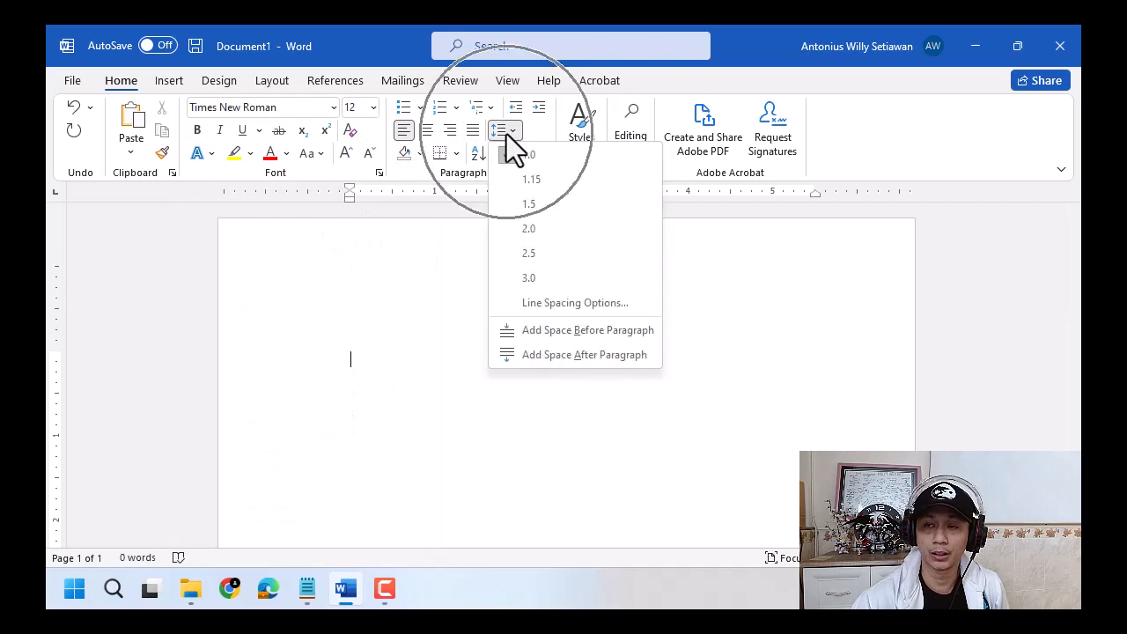
pyautogui.click(520, 203)
pyautogui.click(517, 137)
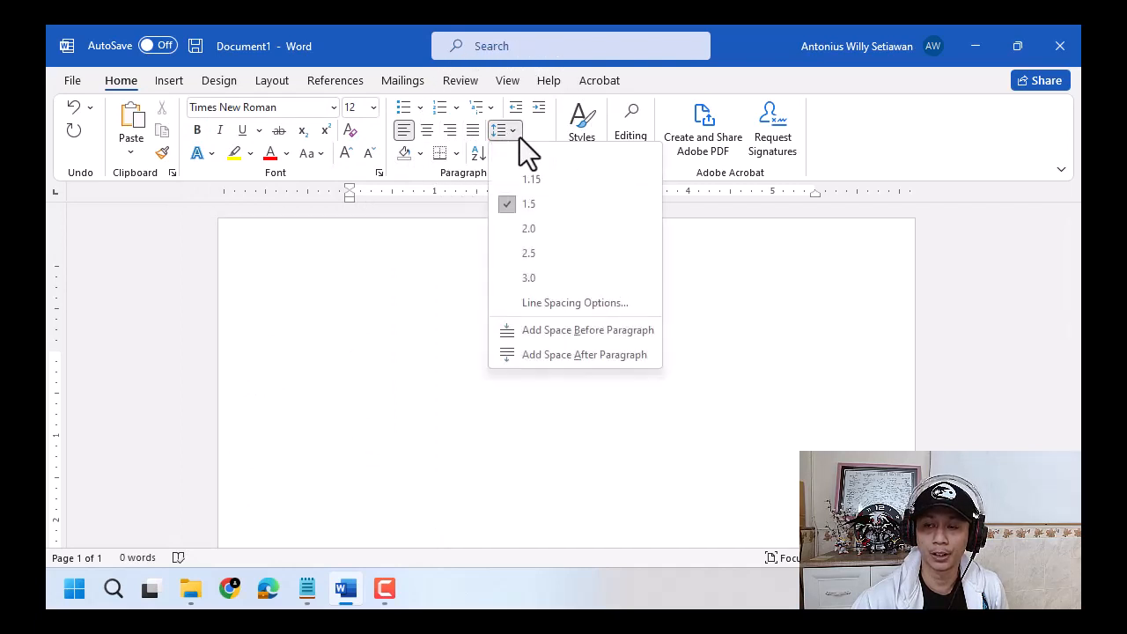
# Check the paragraph spacing values before and after the paragraph.
pyautogui.click(288, 77)
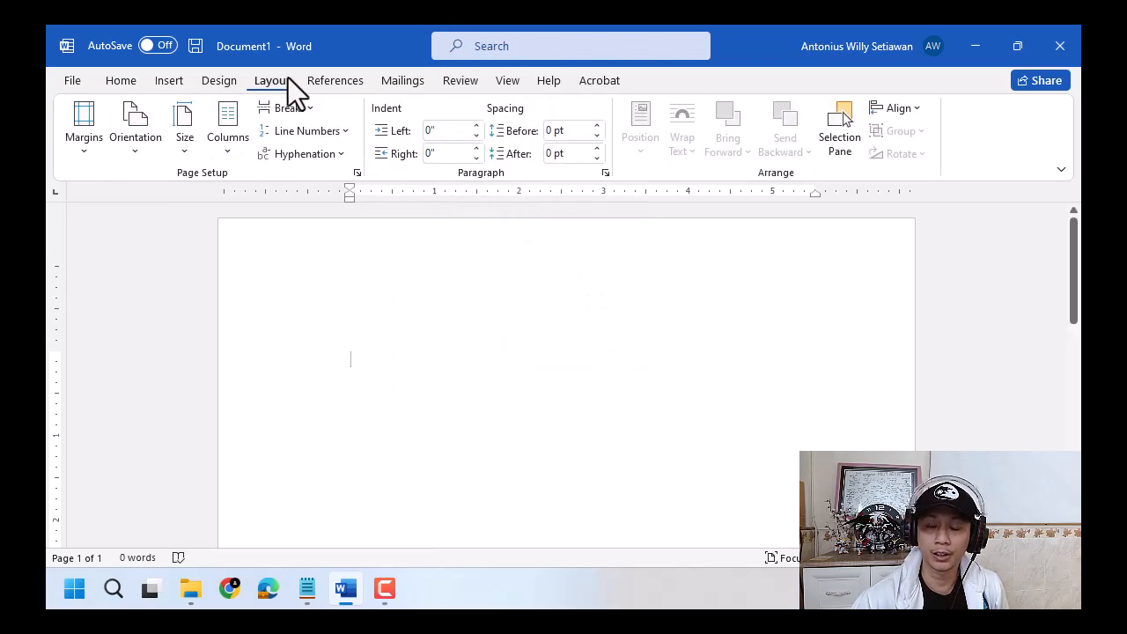
pyautogui.click(577, 131)
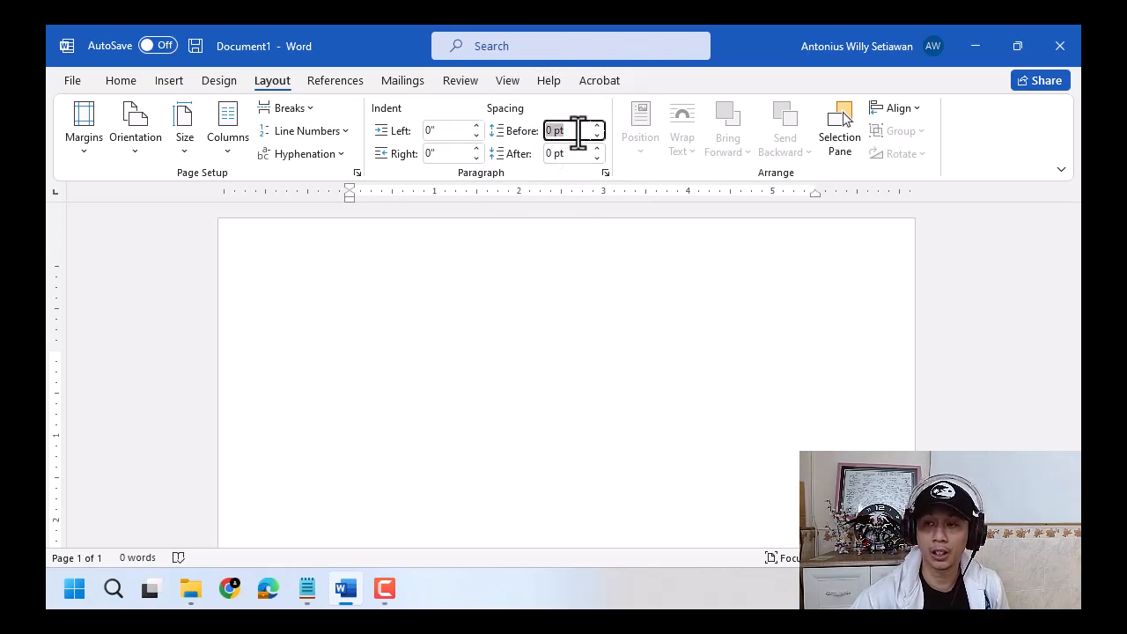
pyautogui.click(567, 152)
pyautogui.click(575, 133)
pyautogui.click(568, 151)
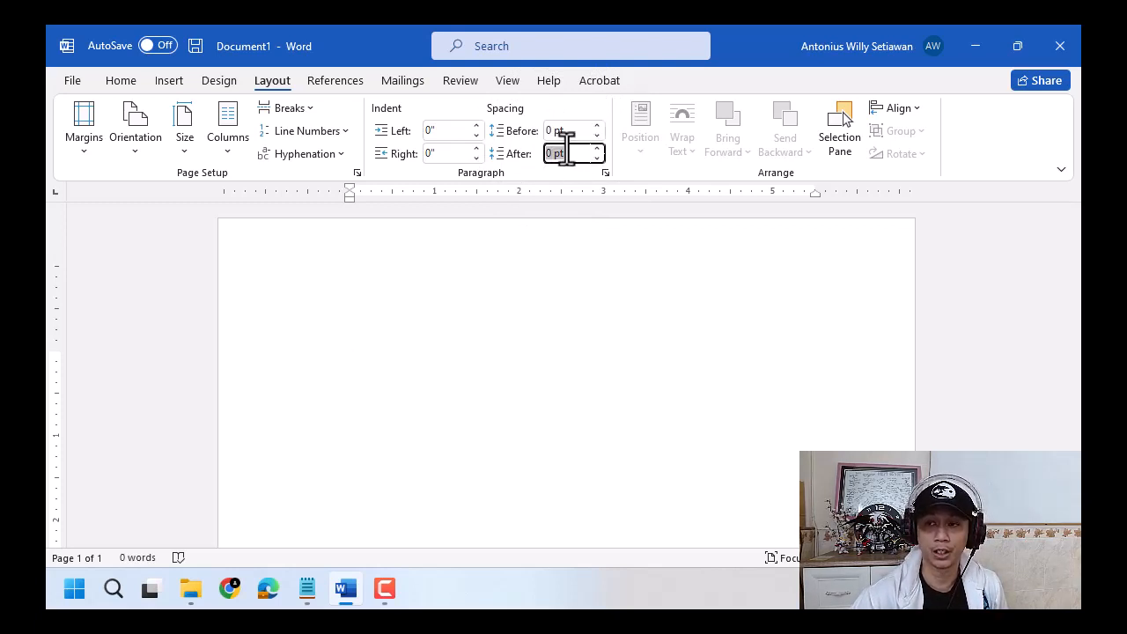
pyautogui.click(566, 134)
pyautogui.click(567, 155)
pyautogui.click(568, 133)
pyautogui.click(567, 152)
pyautogui.click(562, 117)
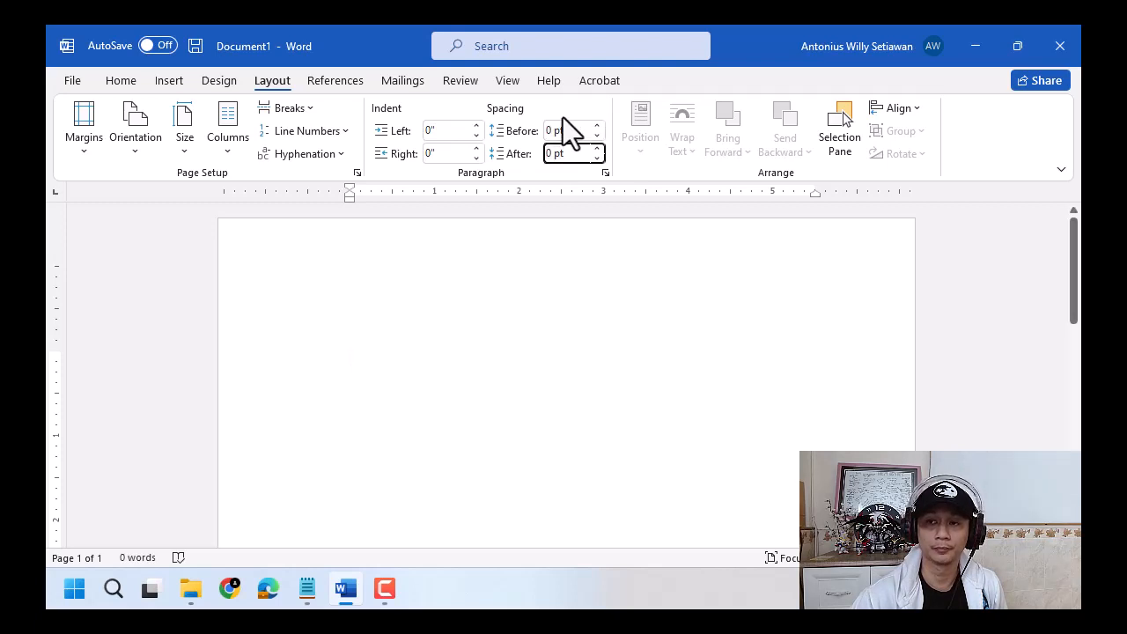
# Review the line spacing choice and set the paragraph alignment to Justify.
pyautogui.click(130, 84)
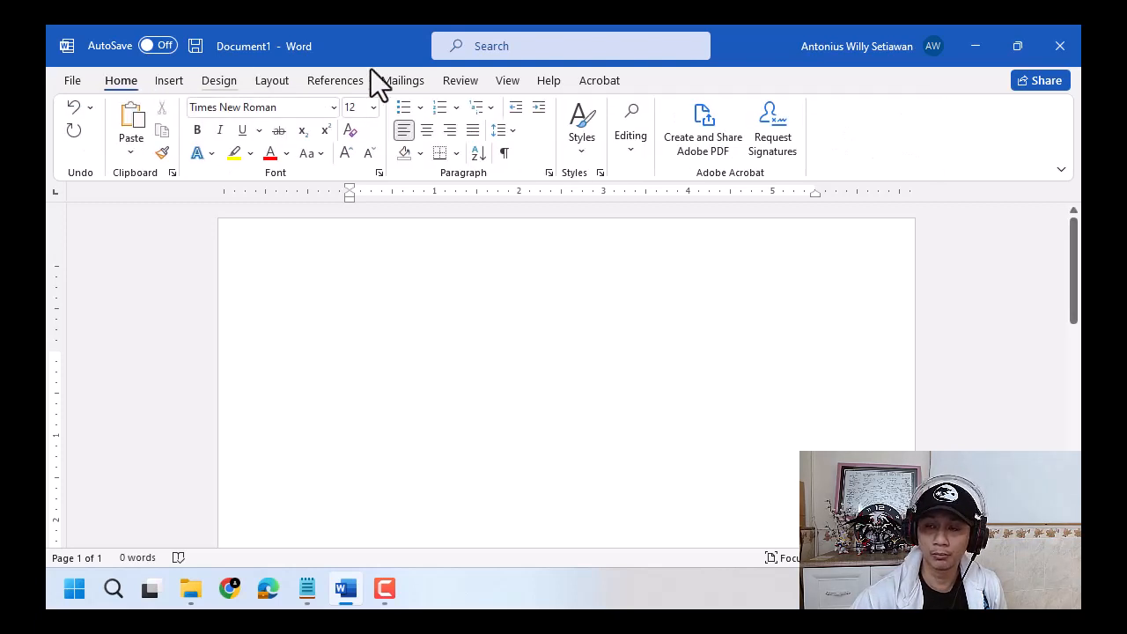
pyautogui.click(514, 132)
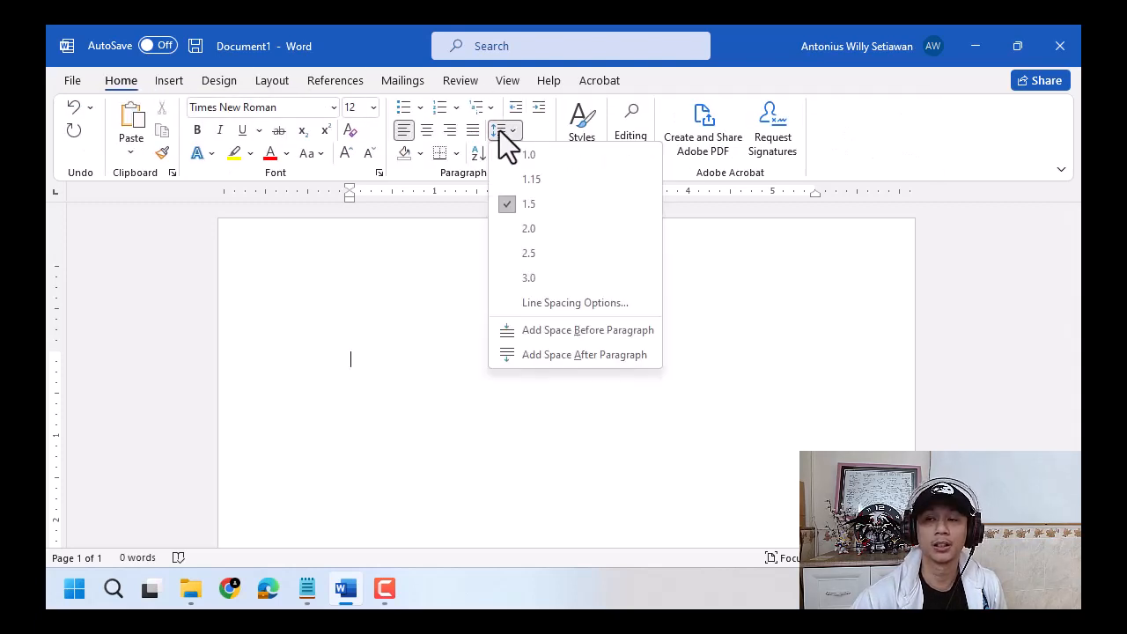
pyautogui.click(477, 130)
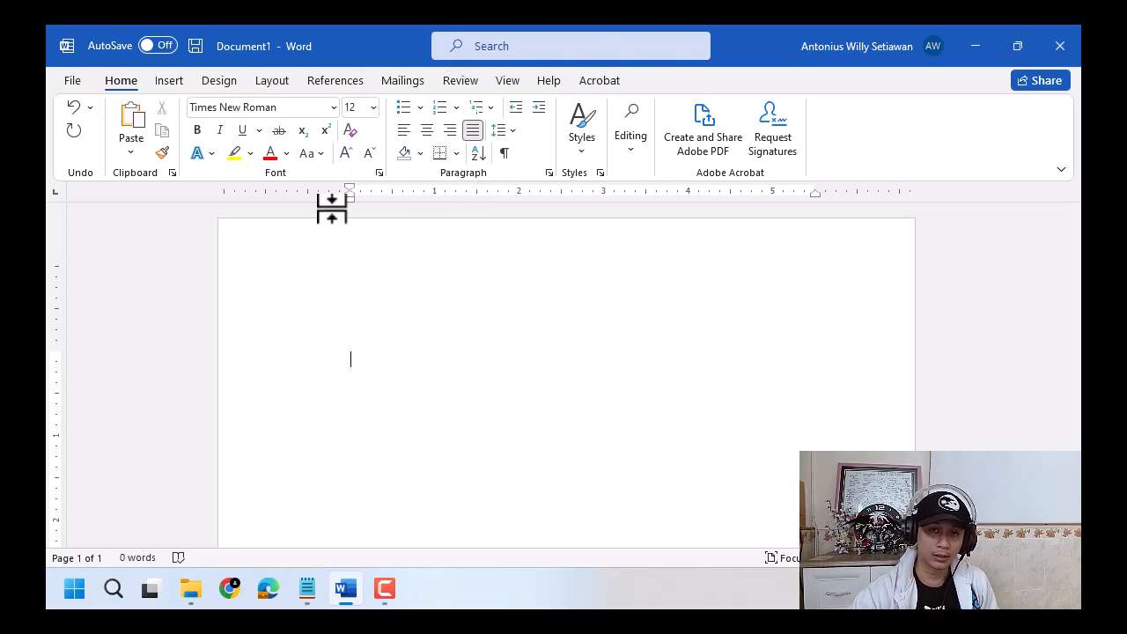
# Review the page size, orientation, margins, paragraph spacing before and after, and line spacing settings.
pyautogui.click(255, 83)
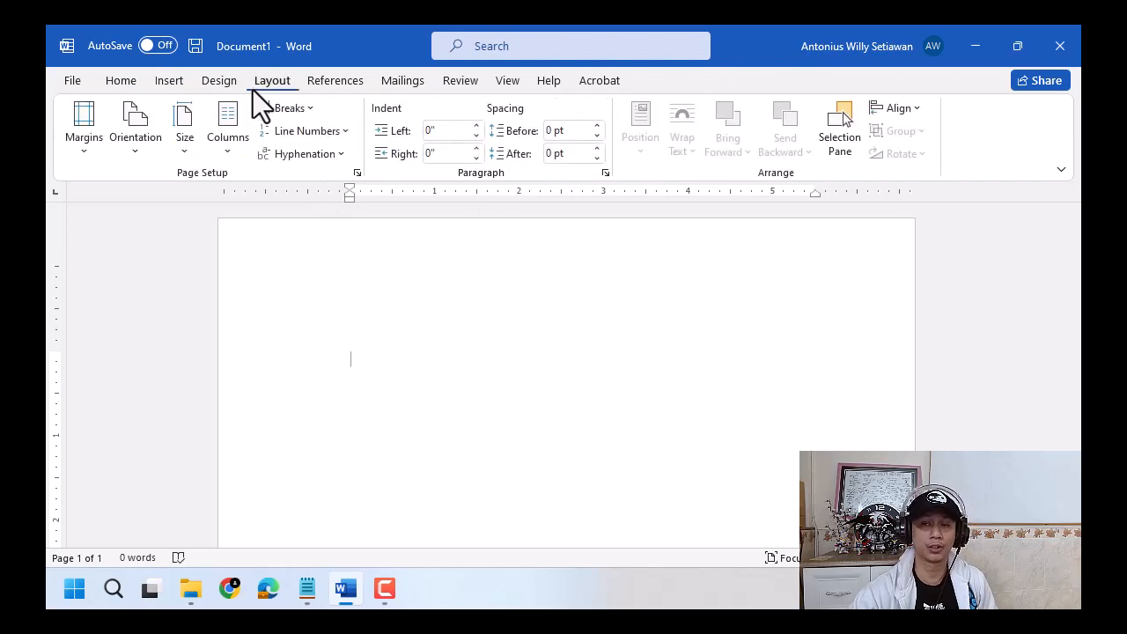
pyautogui.click(185, 141)
pyautogui.click(142, 161)
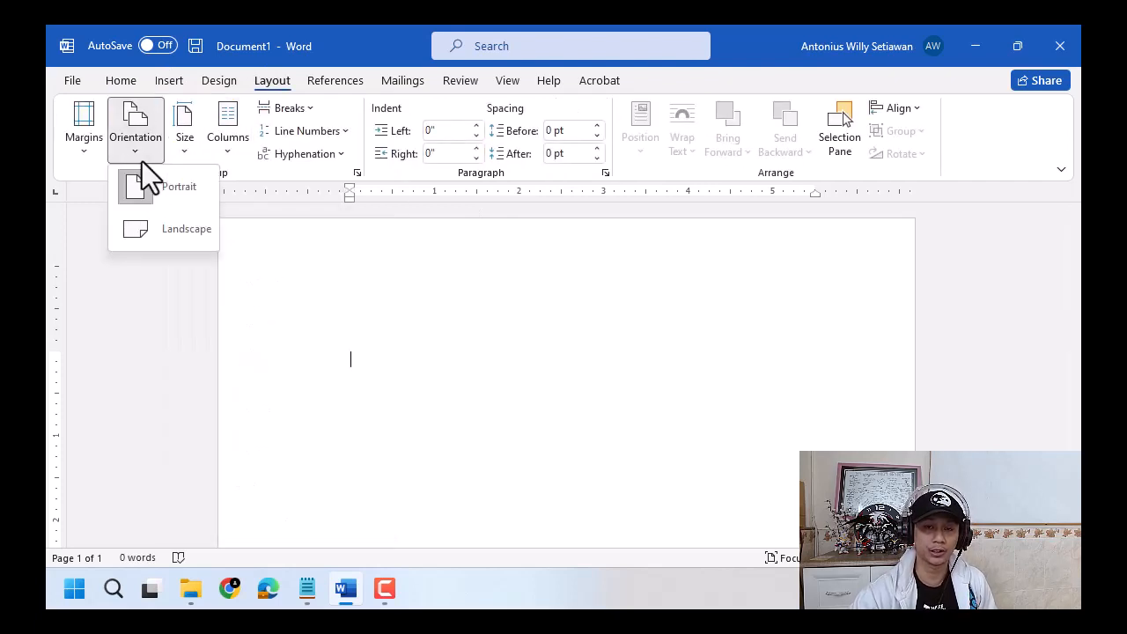
pyautogui.click(93, 147)
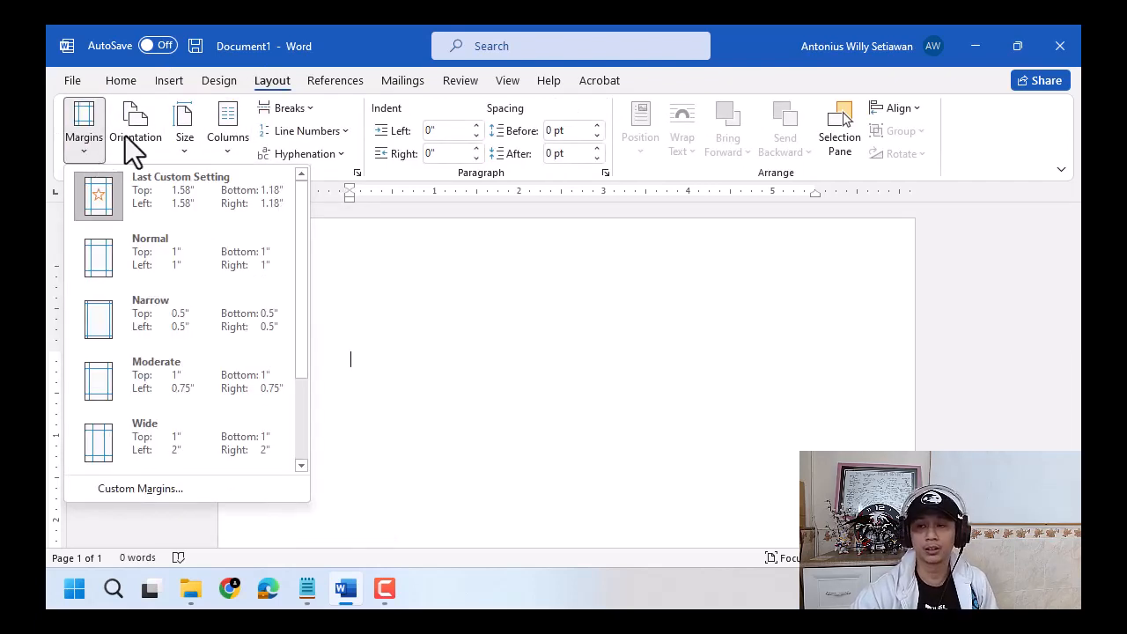
pyautogui.click(568, 130)
pyautogui.click(568, 153)
pyautogui.click(121, 80)
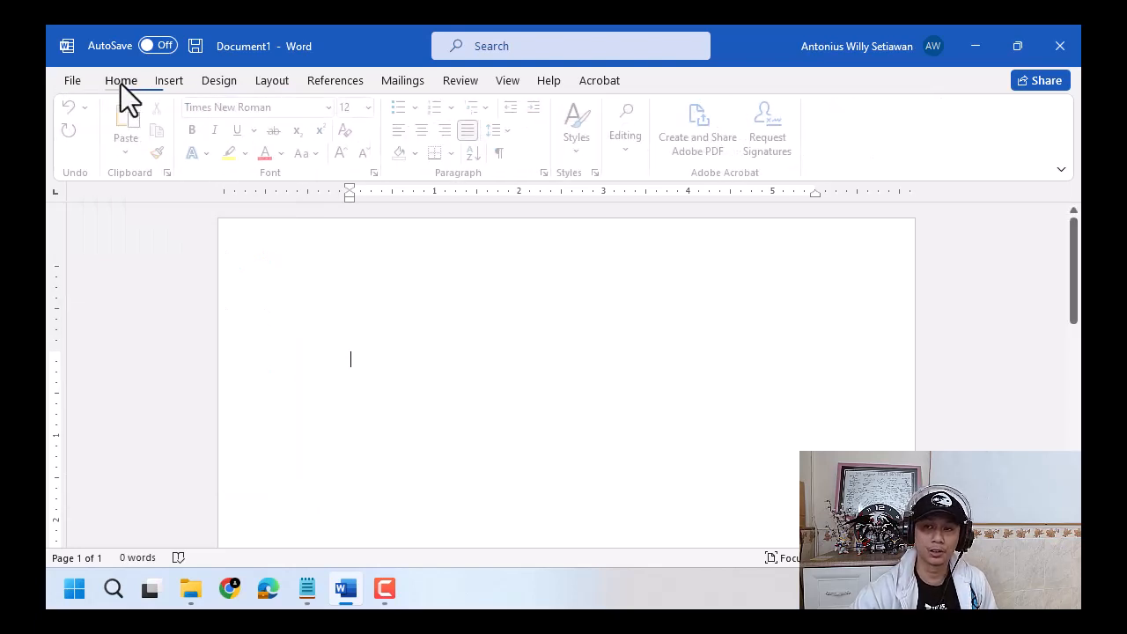
pyautogui.click(506, 132)
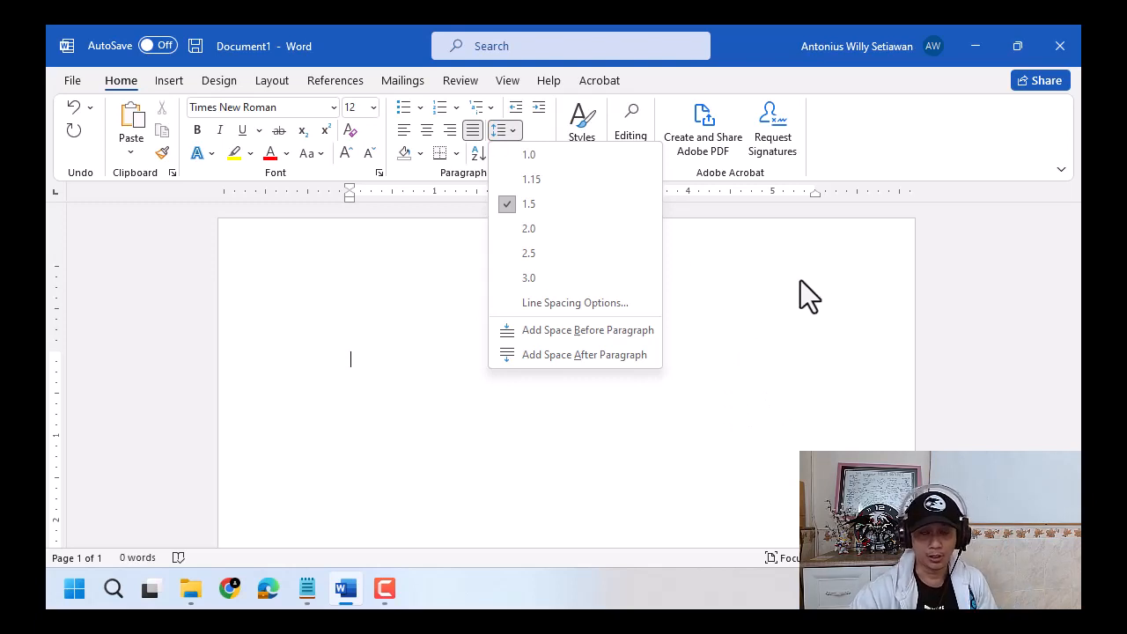
pyautogui.click(506, 25)
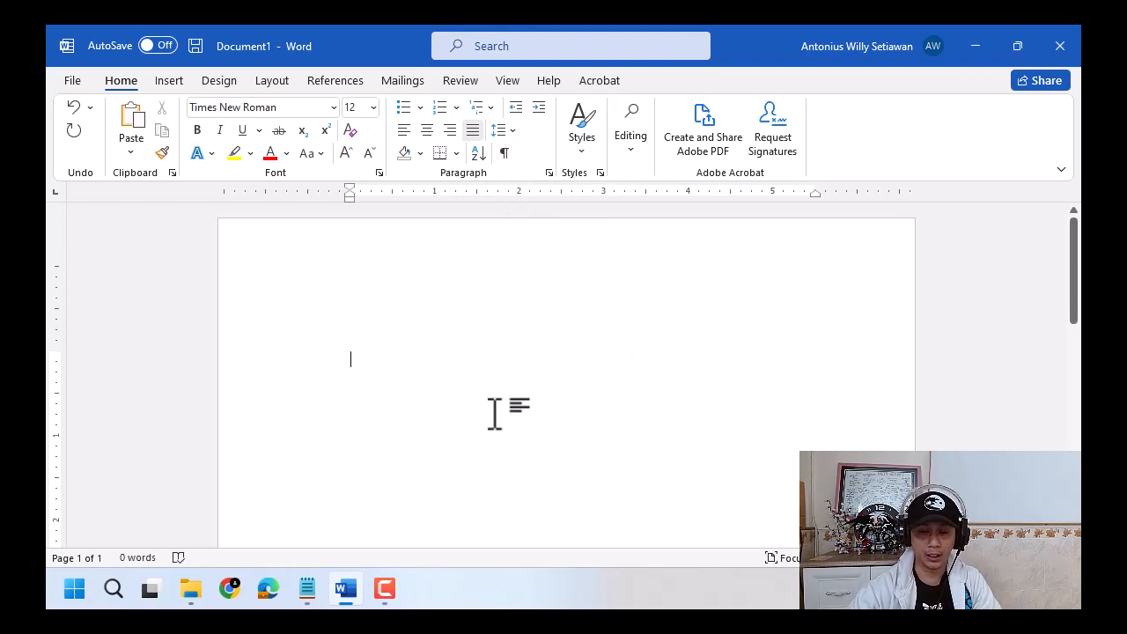
# Switch to Notepad, select the entire DAFTAR PUSTAKA reference list, and return to the Word document.
pyautogui.click(310, 592)
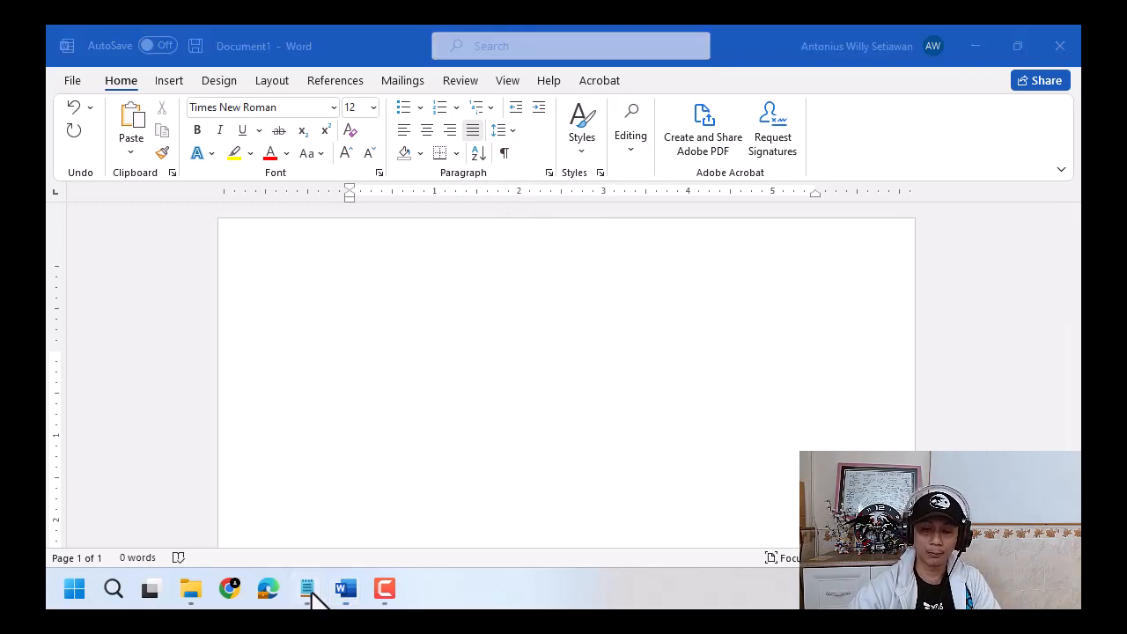
pyautogui.click(409, 520)
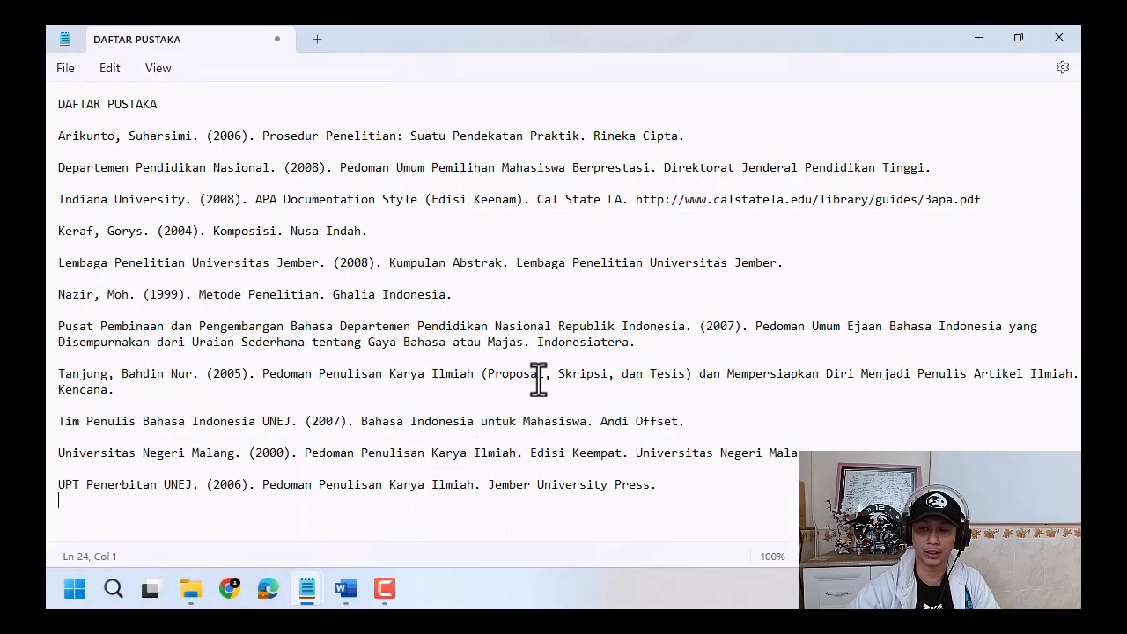
pyautogui.hotkey('ctrl', 'a')
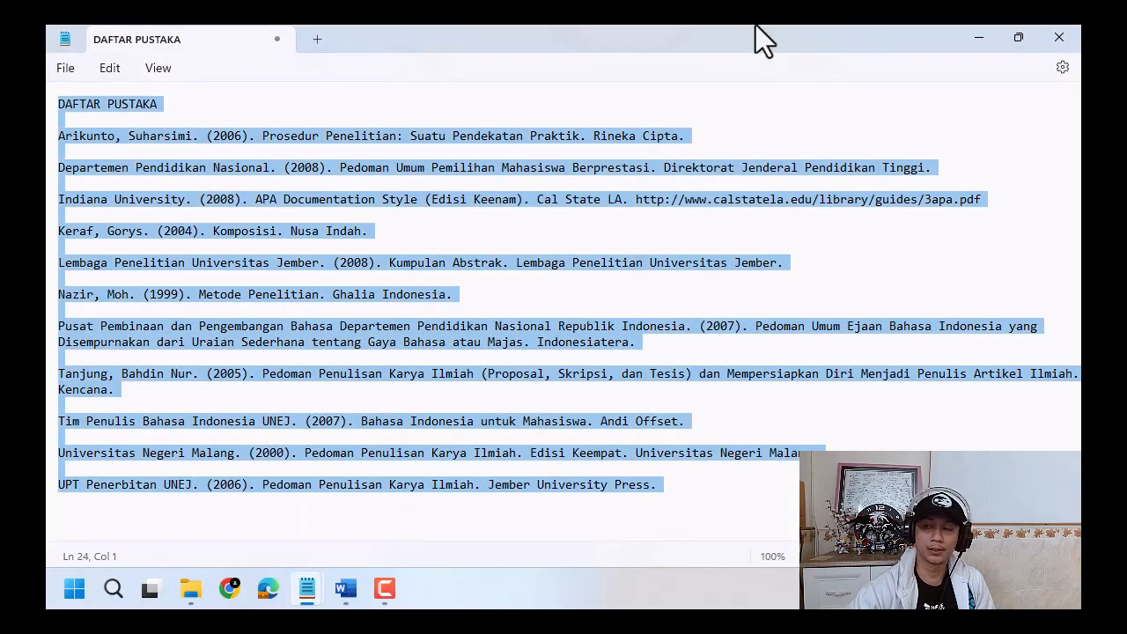
pyautogui.click(978, 44)
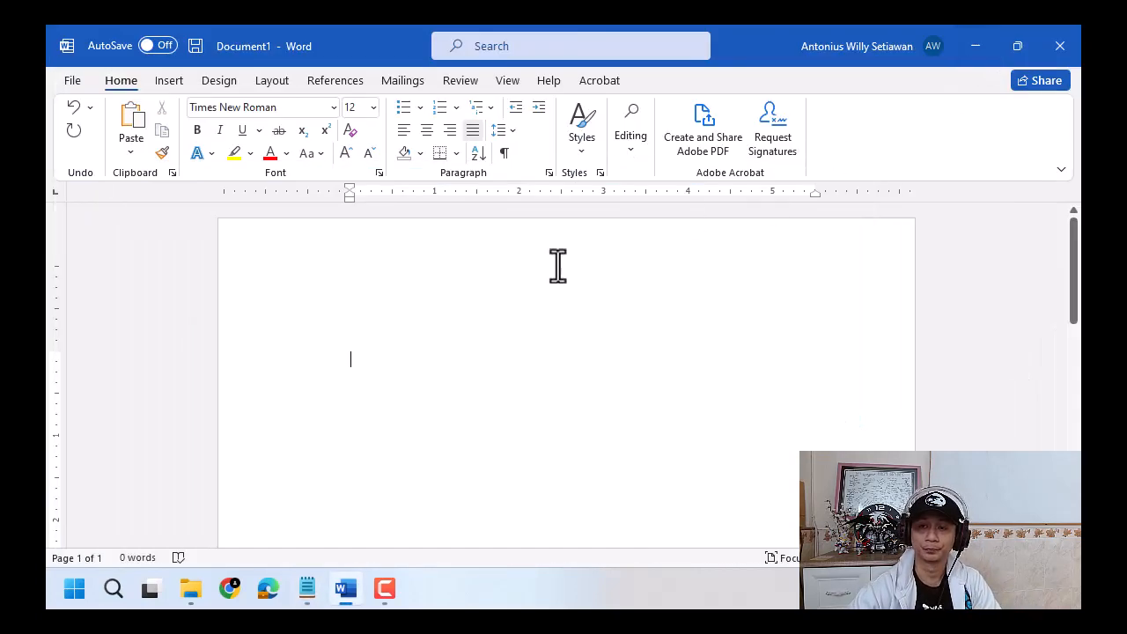
# Center the first paragraph of the blank page and turn on bold for the title.
pyautogui.click(426, 130)
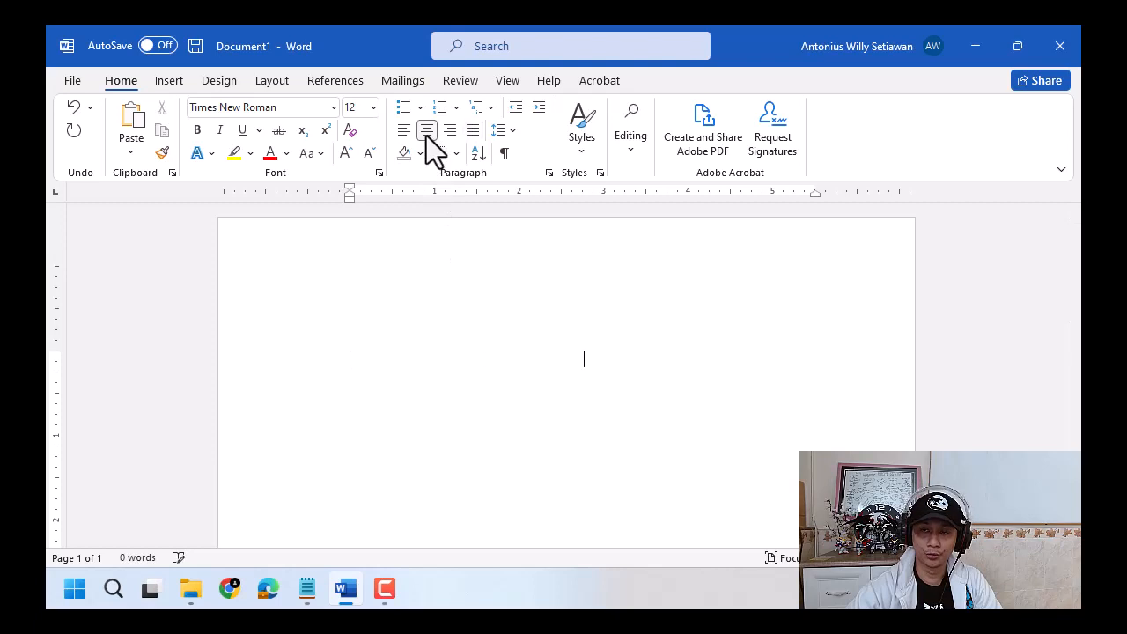
pyautogui.click(546, 249)
pyautogui.click(198, 130)
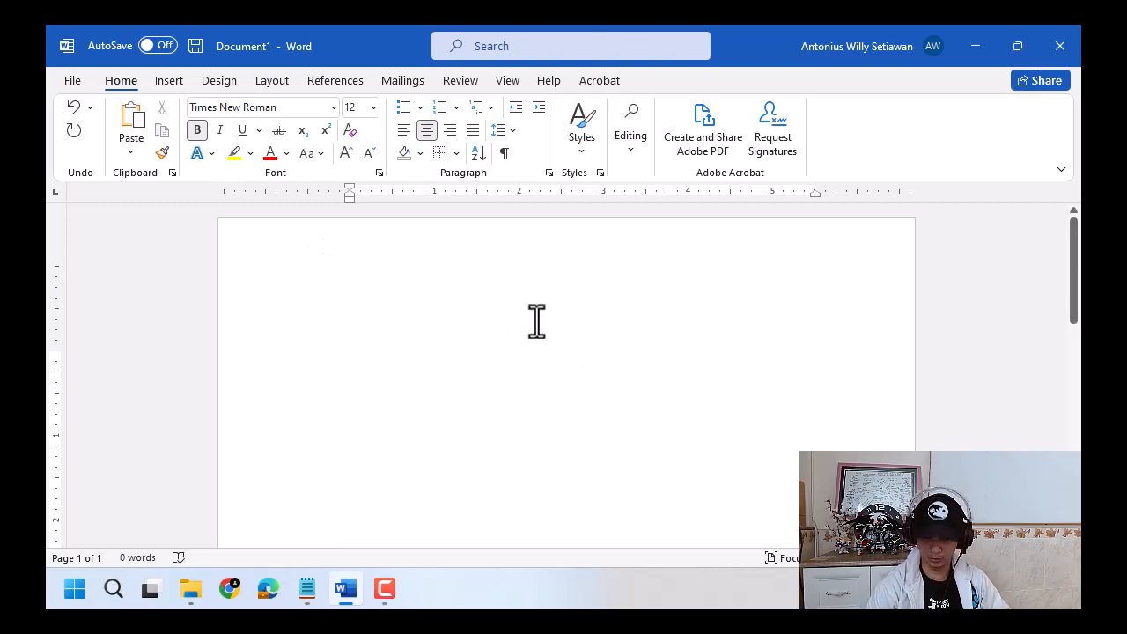
pyautogui.write('DAFTAR PUSTA')
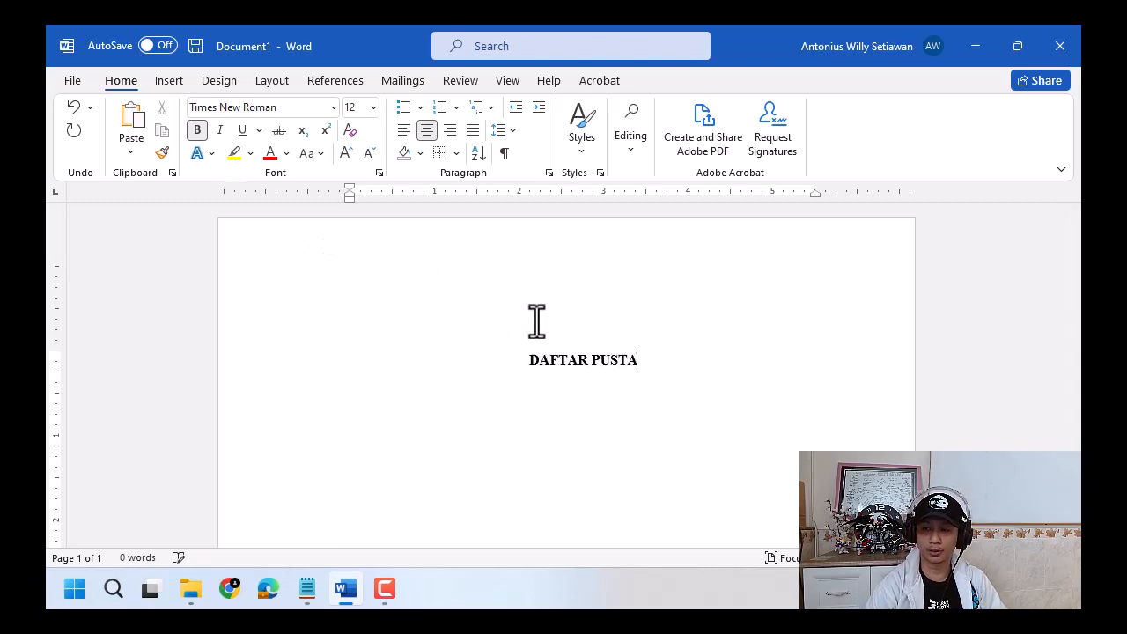
pyautogui.write('KA')
pyautogui.hotkey('ctrl', 'z')
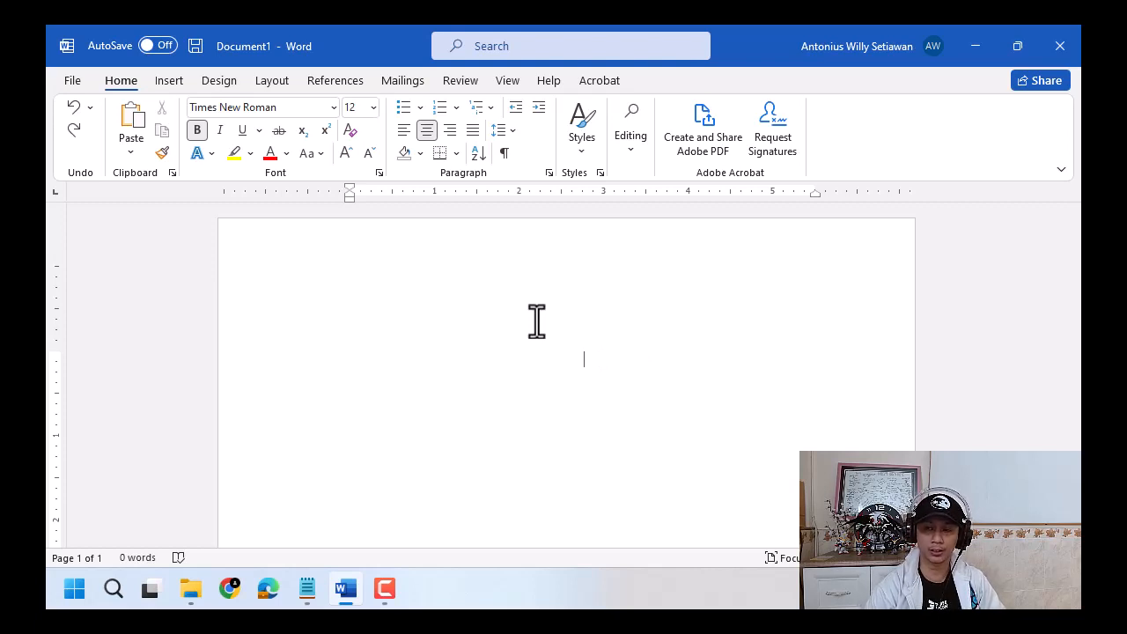
# Enter the title "Daftar Pustaka" and convert it to UPPERCASE.
pyautogui.write('Daftar Pusta')
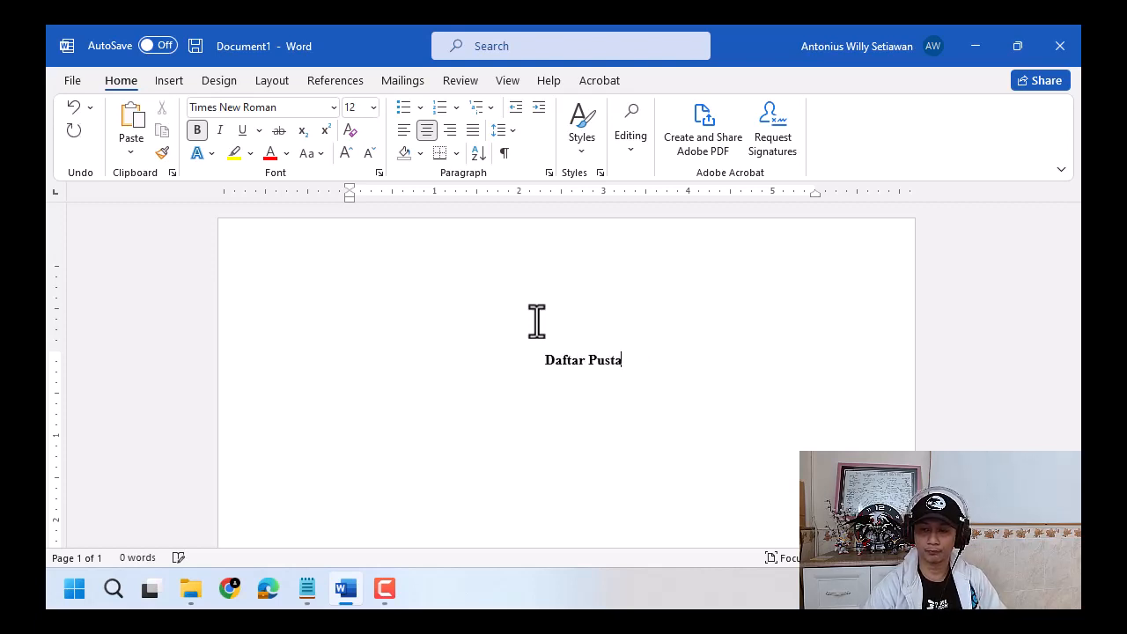
pyautogui.write('ka')
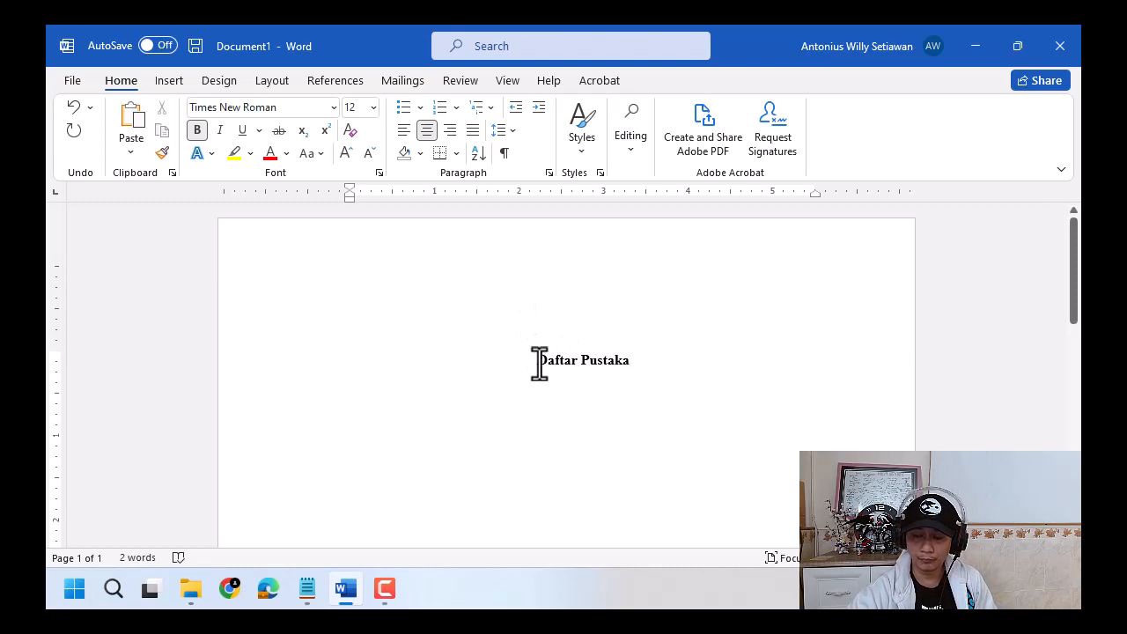
pyautogui.moveTo(539, 362); pyautogui.dragTo(636, 360)
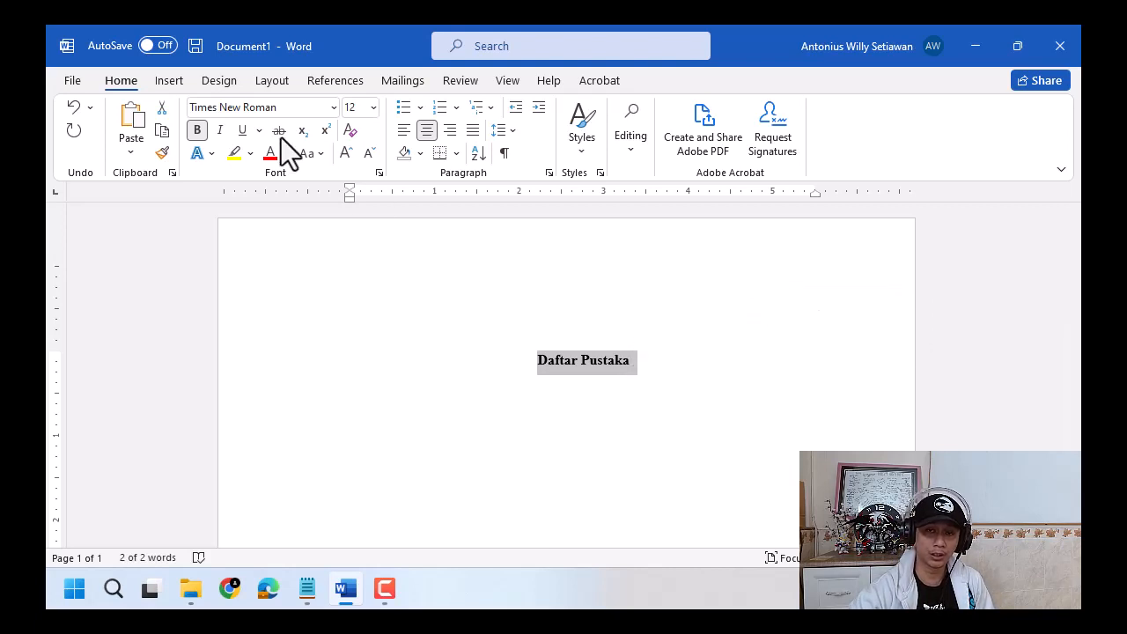
pyautogui.click(320, 151)
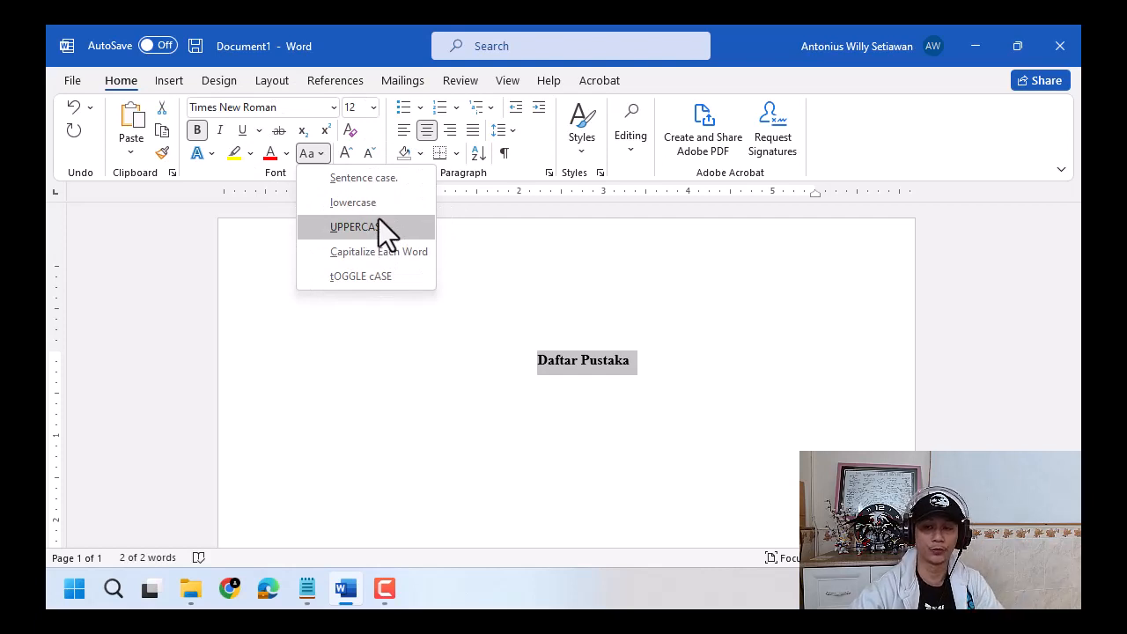
pyautogui.click(386, 226)
pyautogui.click(666, 405)
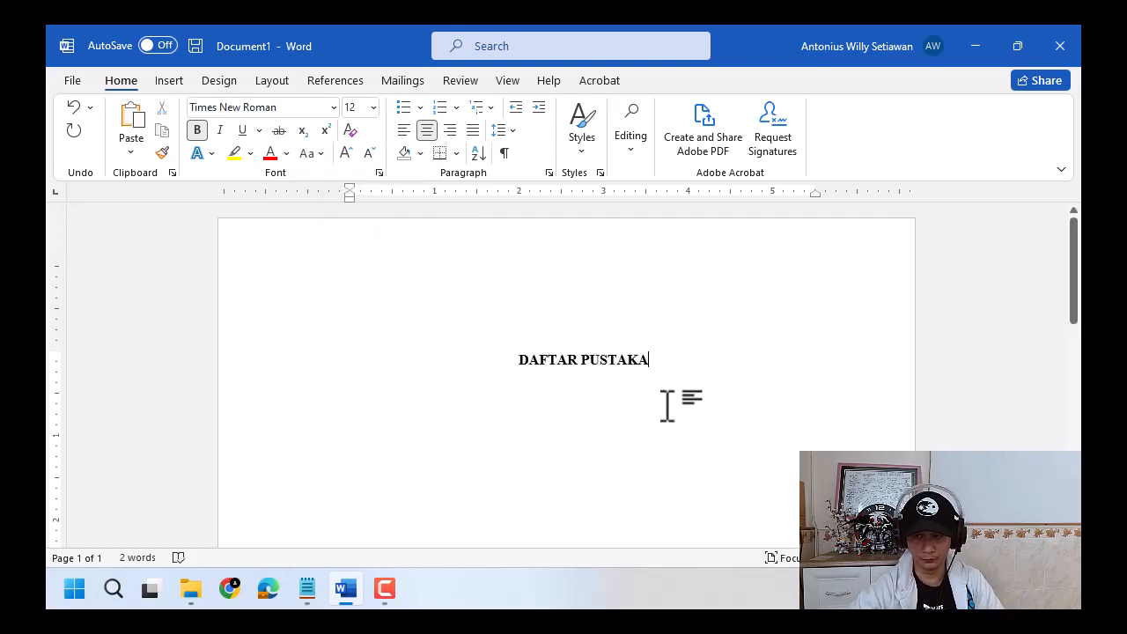
# Start a new paragraph below the DAFTAR PUSTAKA title and justify it.
pyautogui.press('Return')
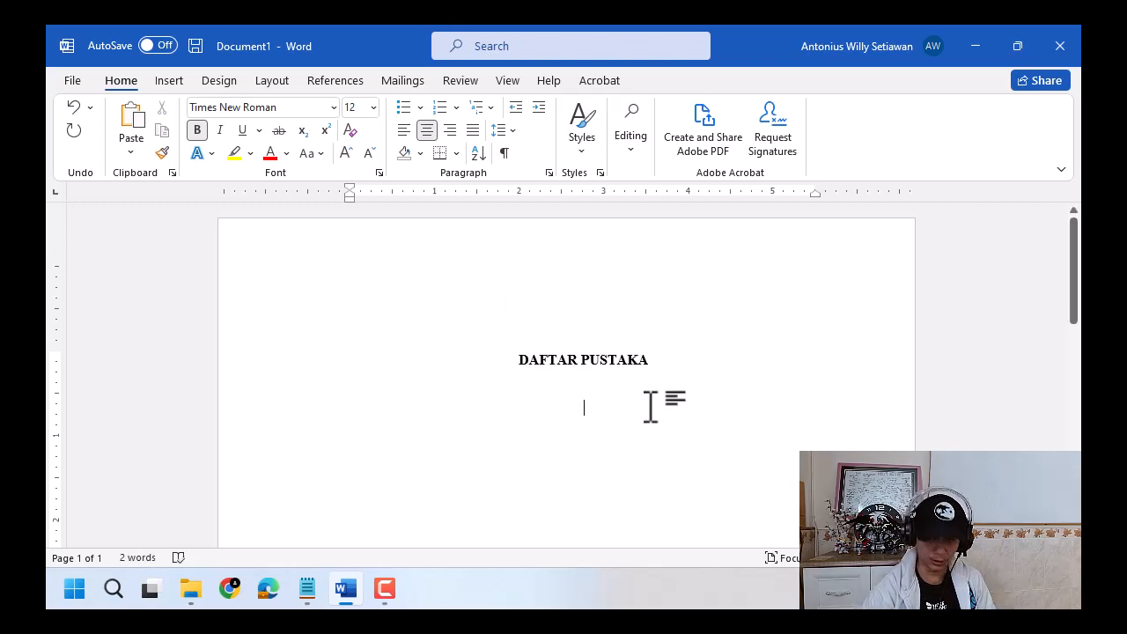
pyautogui.hotkey('ctrl', 'j')
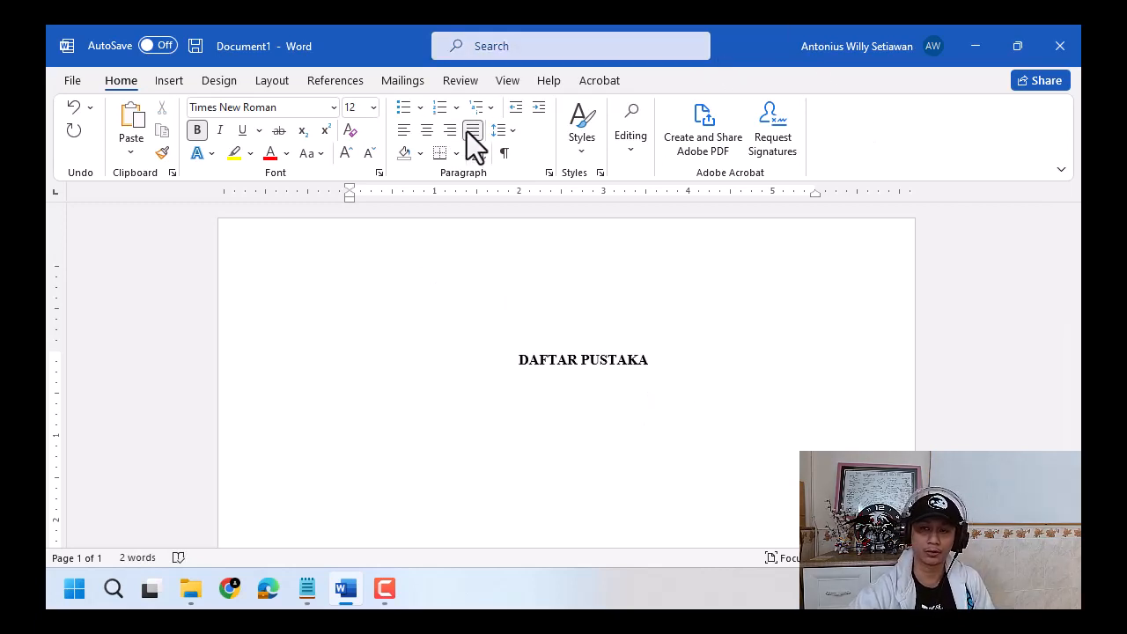
pyautogui.press('ctrl')
pyautogui.press('ctrl')
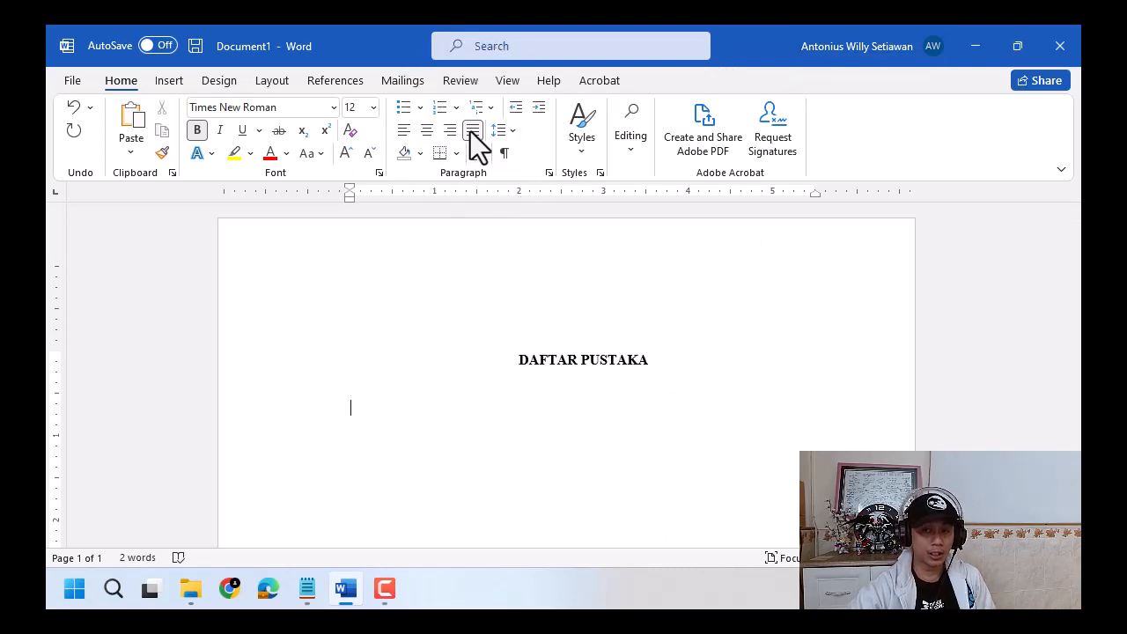
# Give the empty paragraph below the title a hanging indent of about 0.5 on the ruler.
pyautogui.click(351, 194)
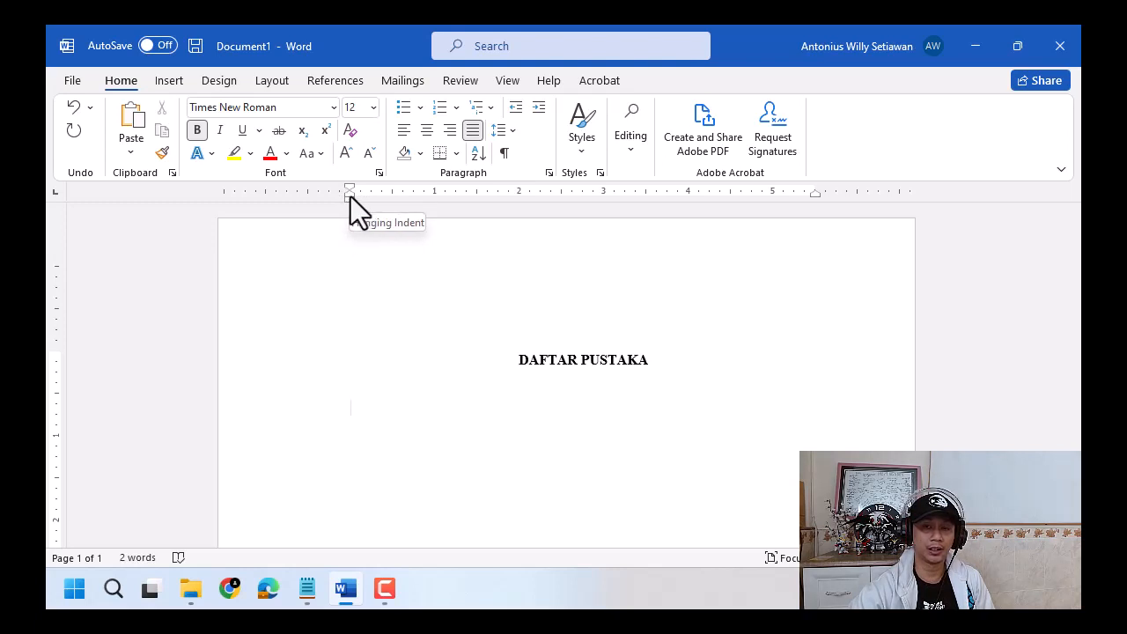
pyautogui.moveTo(350, 196); pyautogui.dragTo(393, 197)
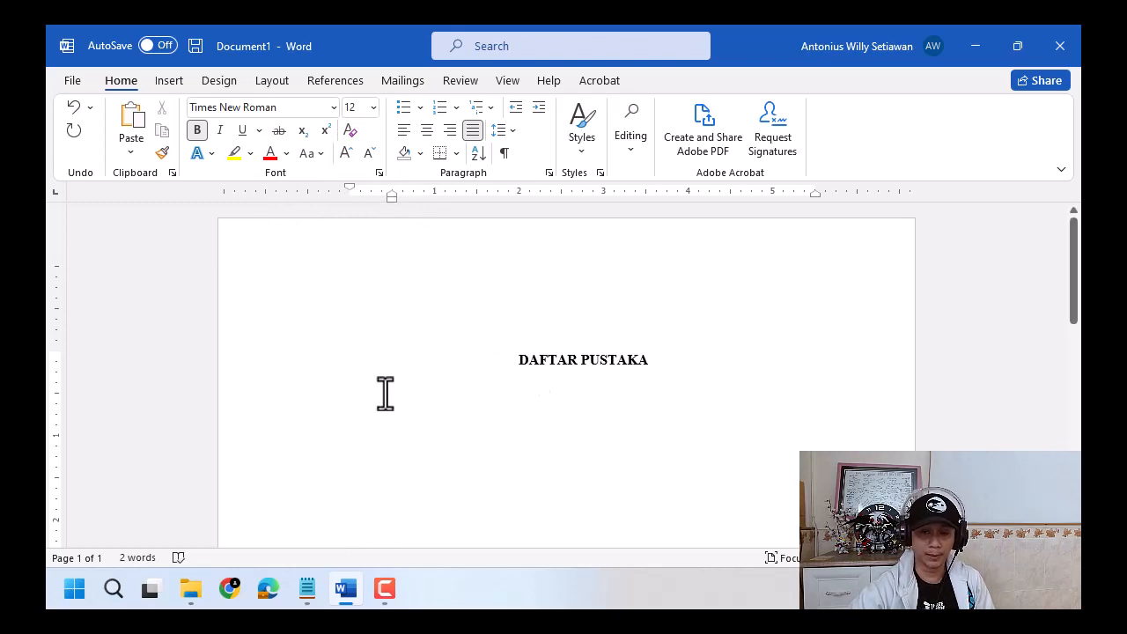
pyautogui.click(348, 400)
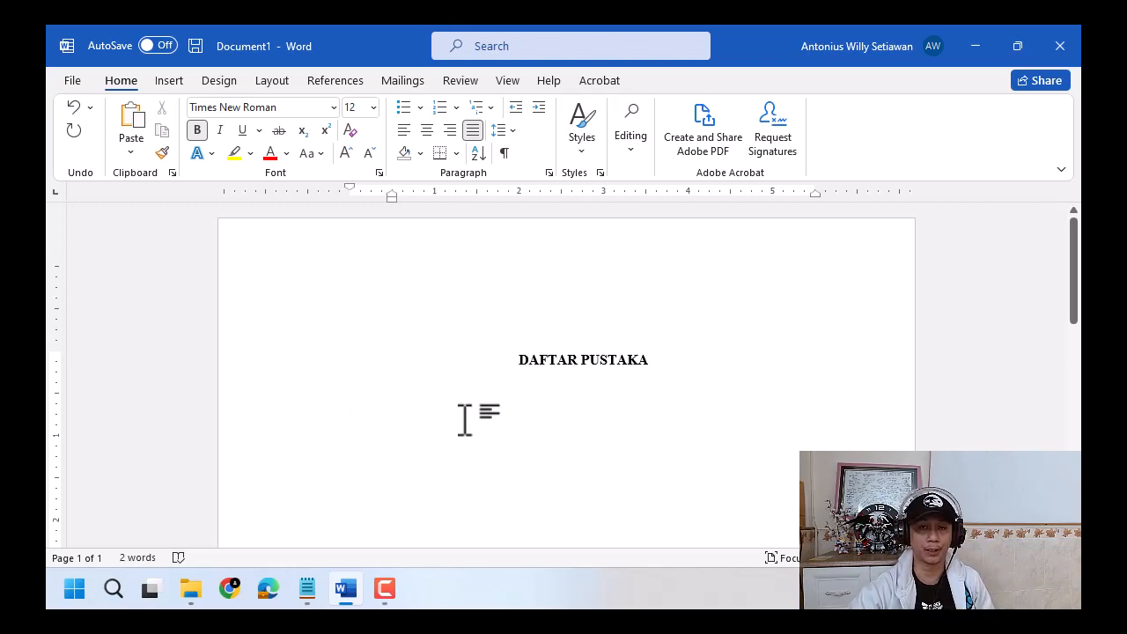
# Switch to Notepad, copy only the first reference entry (2006, Prosedur Penelitian), and return to the Word document.
pyautogui.hotkey('alt', 'Tab')
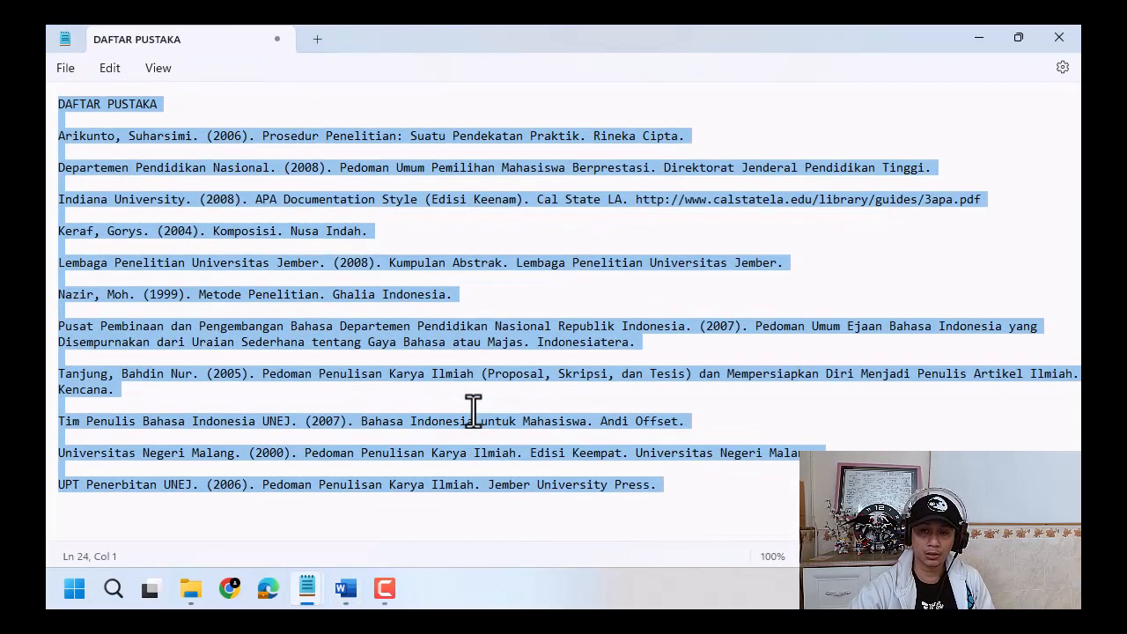
pyautogui.click(255, 230)
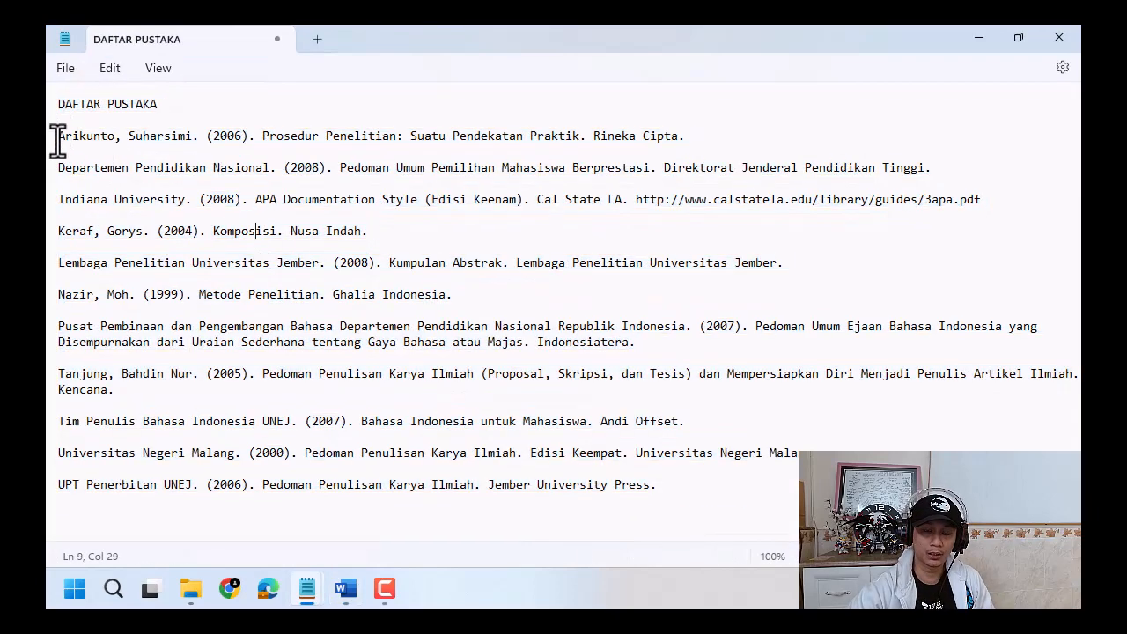
pyautogui.moveTo(57, 136); pyautogui.dragTo(699, 139)
pyautogui.hotkey('ctrl', 'c')
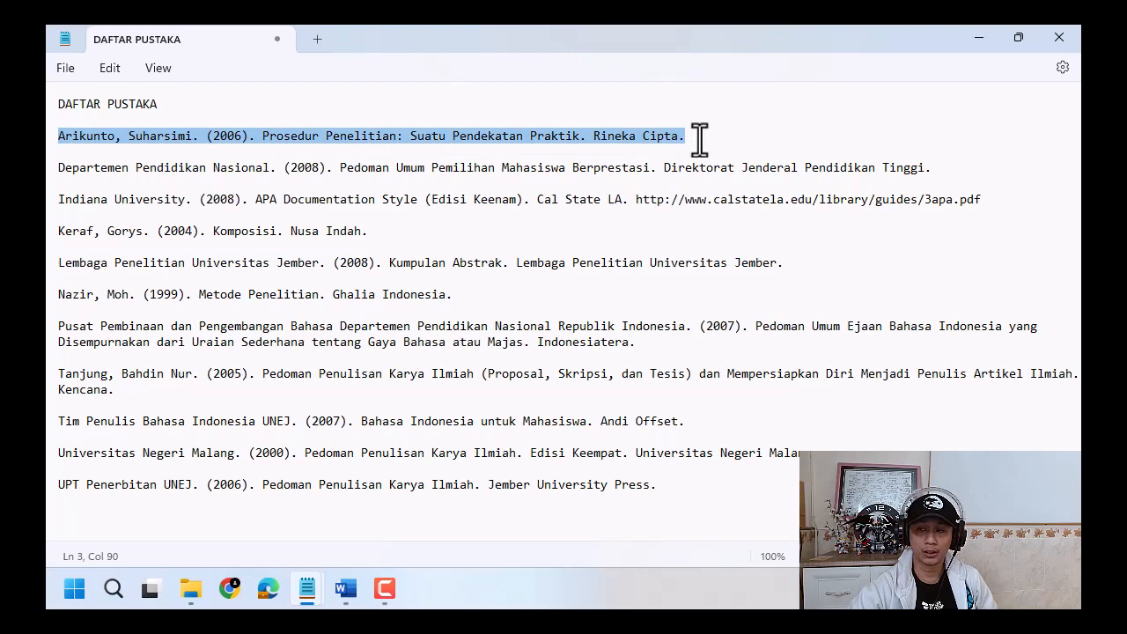
pyautogui.hotkey('alt', 'Tab')
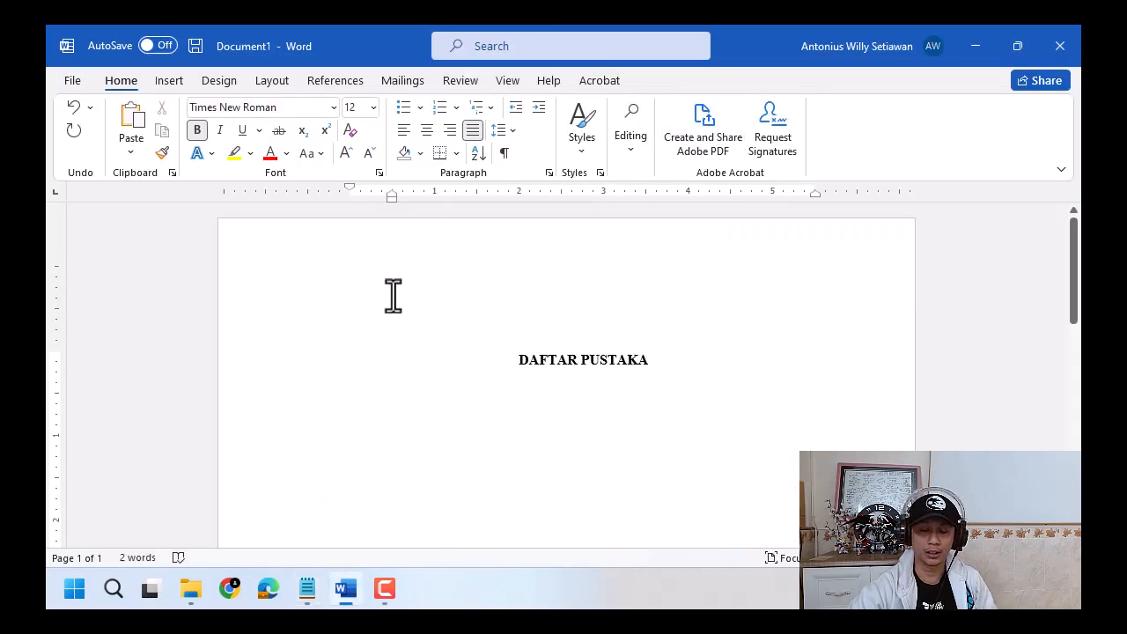
# Paste the copied reference as text only below the title and remove its bold formatting.
pyautogui.click(131, 156)
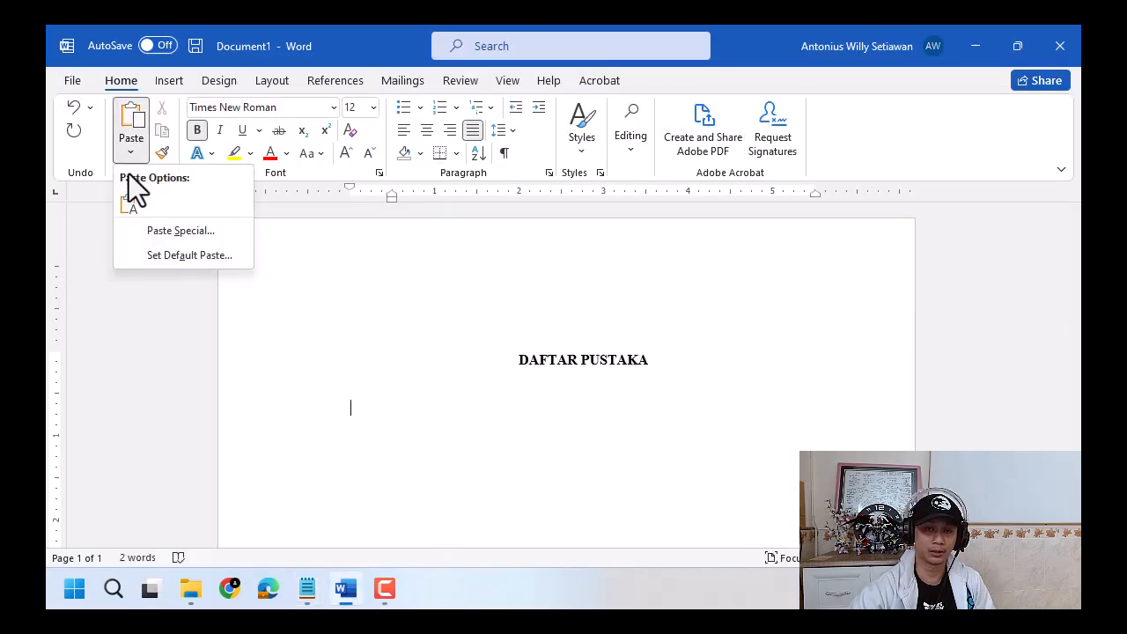
pyautogui.click(136, 199)
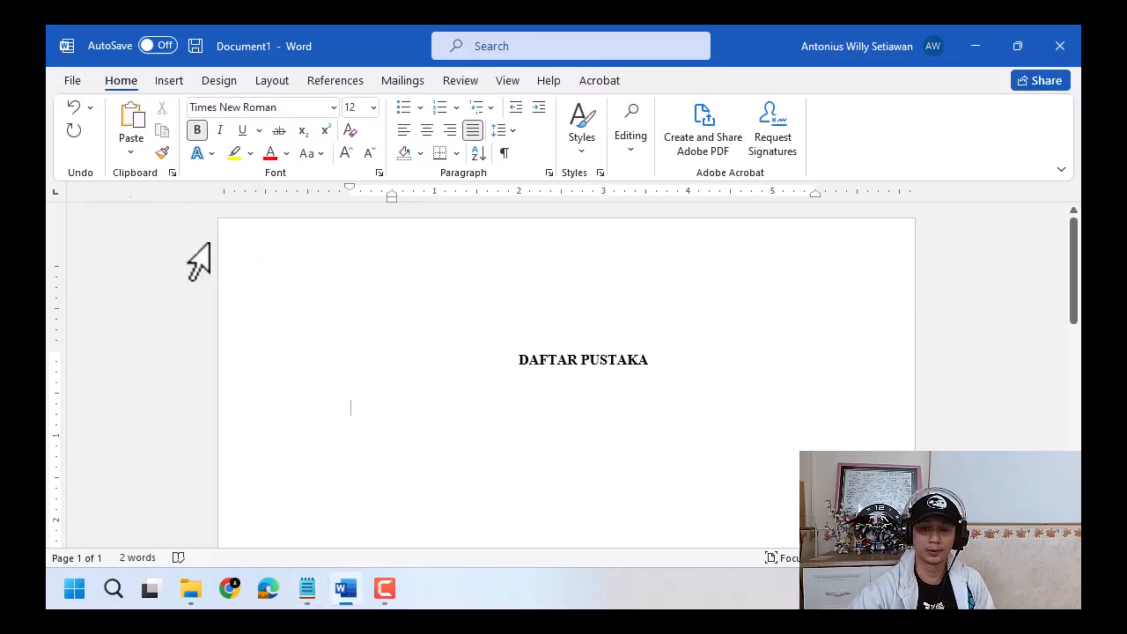
pyautogui.doubleClick(283, 430)
pyautogui.click(205, 138)
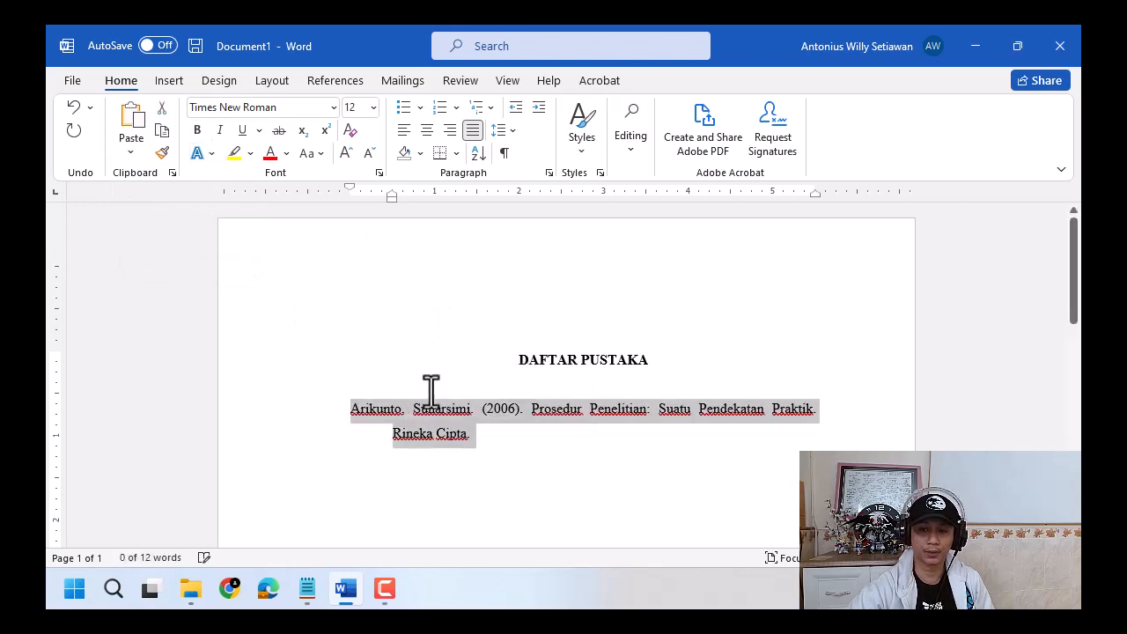
pyautogui.click(498, 442)
pyautogui.scroll(-2, 500, 440)
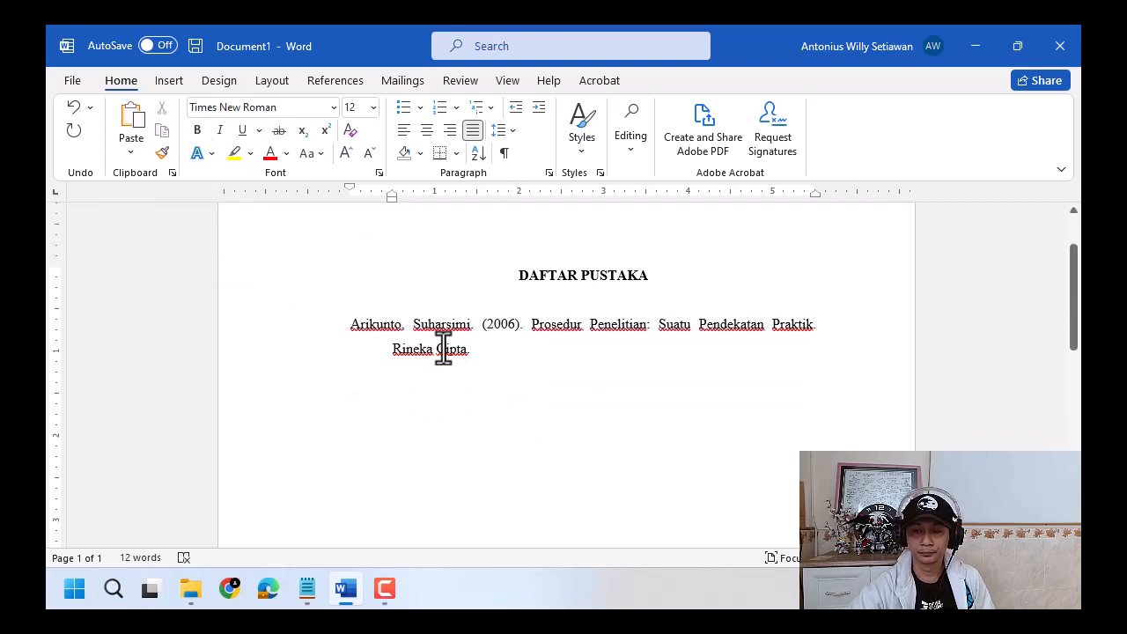
pyautogui.click(349, 322)
pyautogui.click(351, 322)
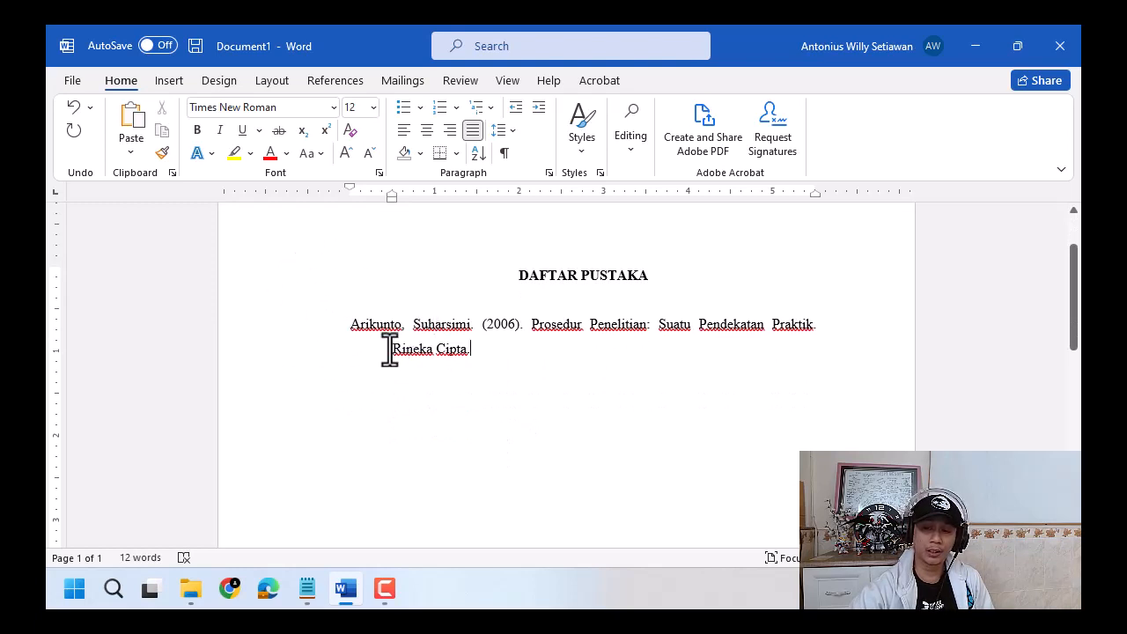
pyautogui.click(392, 347)
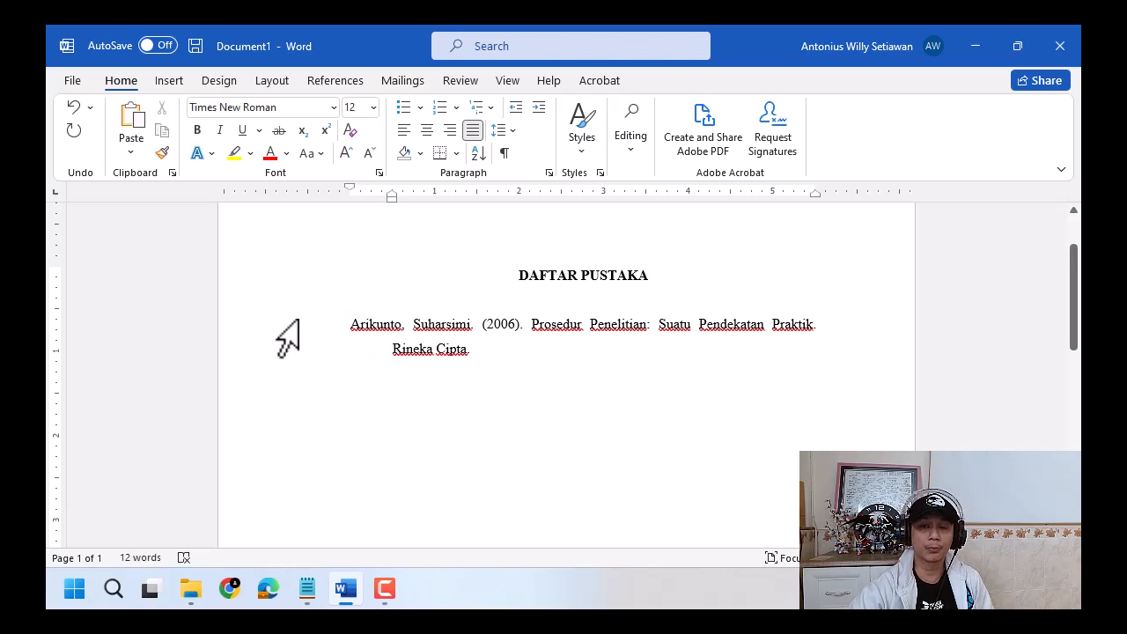
# Set the line spacing of the pasted reference entry to 1.0.
pyautogui.moveTo(285, 335); pyautogui.dragTo(287, 425)
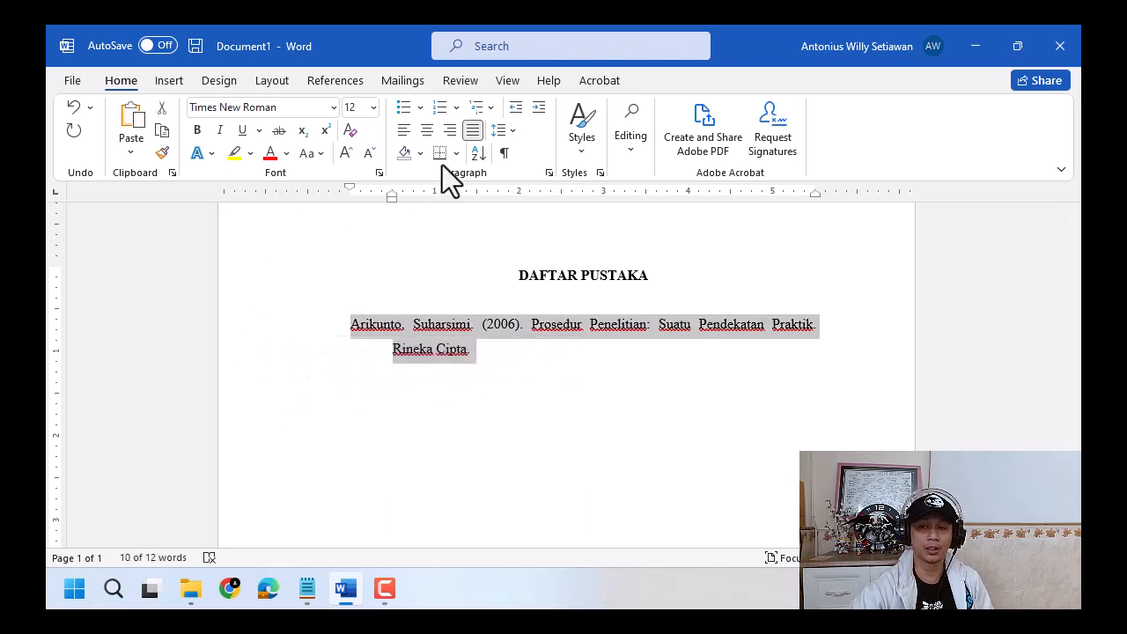
pyautogui.click(506, 131)
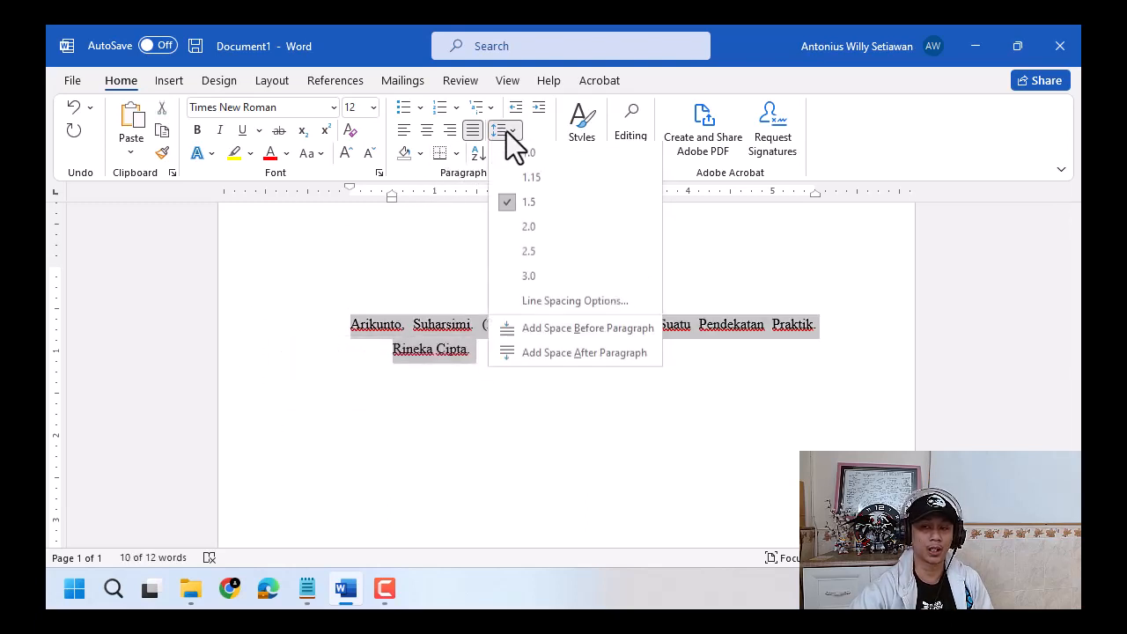
pyautogui.click(559, 155)
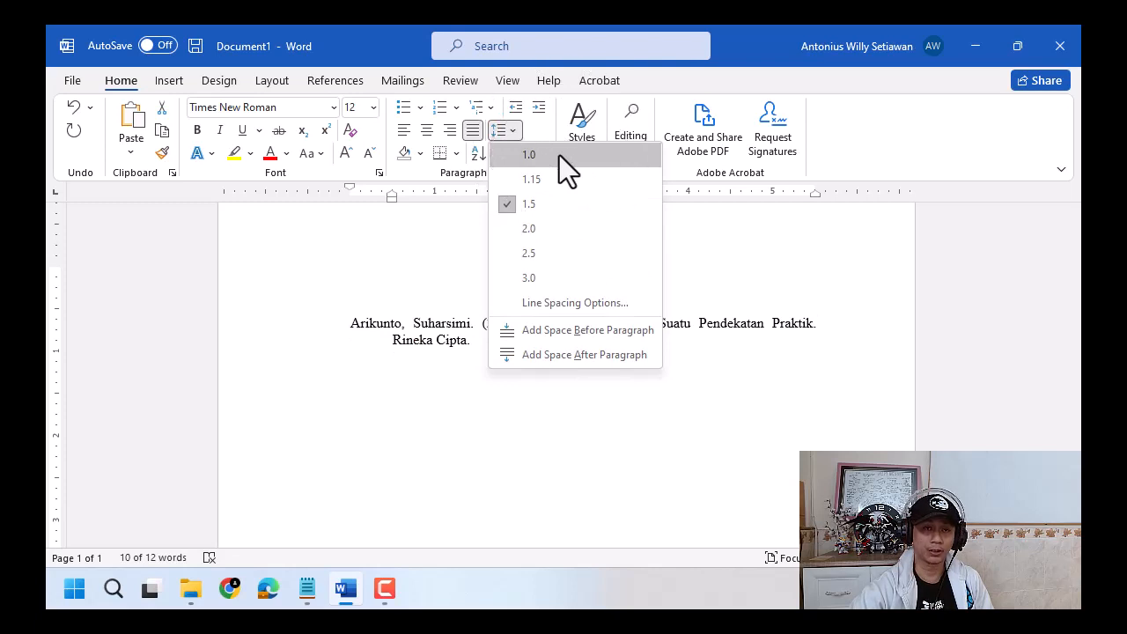
pyautogui.click(559, 155)
# Add two empty paragraphs after the end of the first reference entry.
pyautogui.click(479, 374)
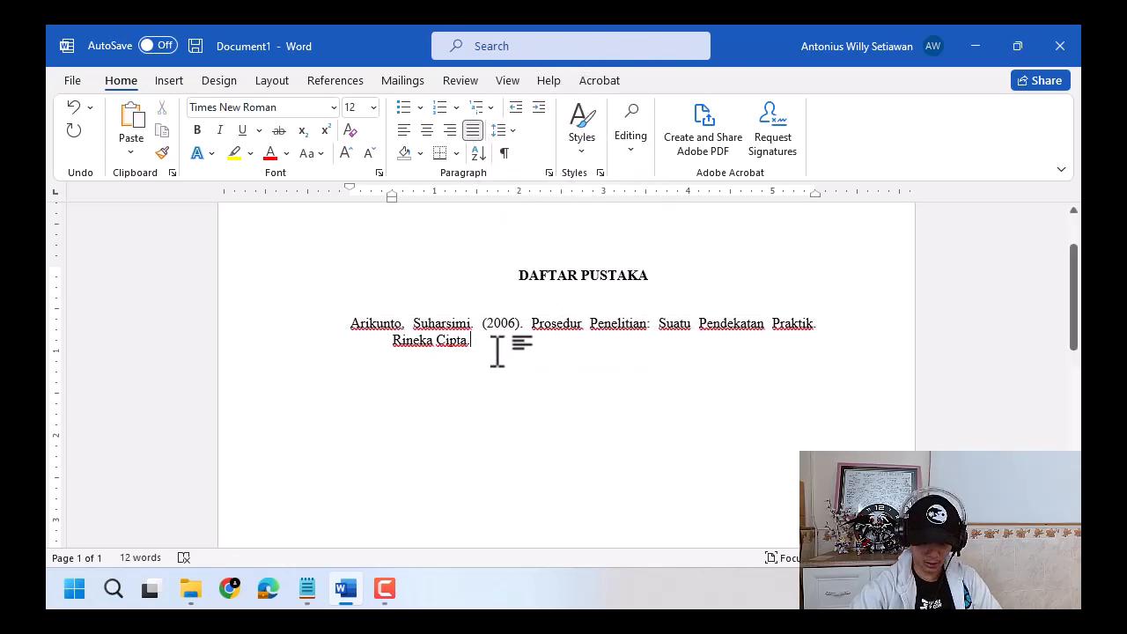
pyautogui.press('Return')
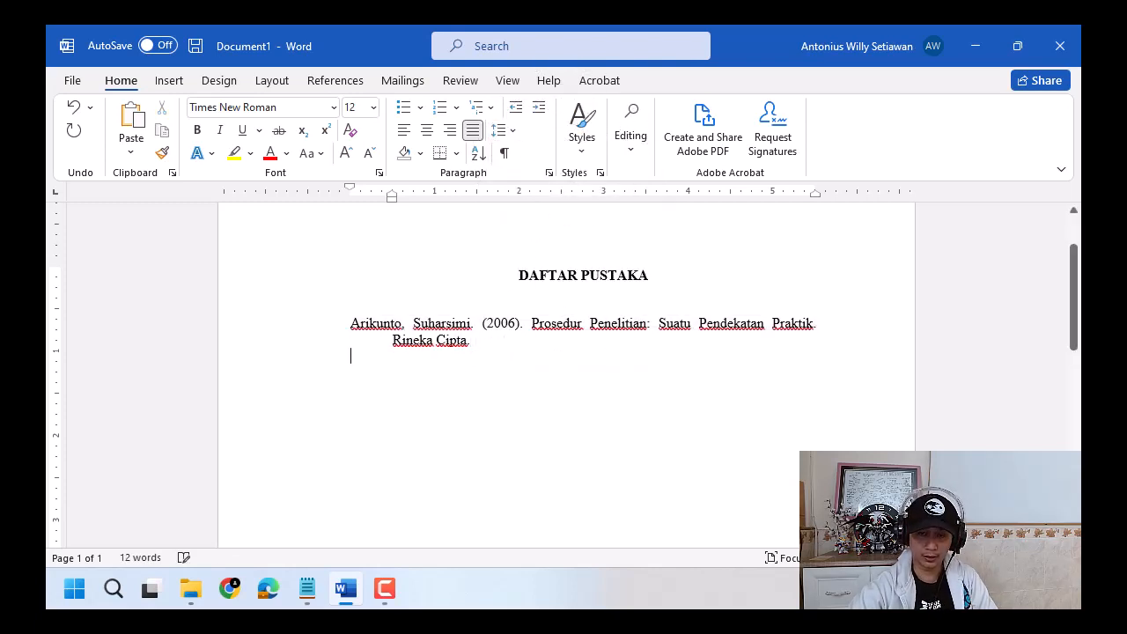
pyautogui.click(369, 380)
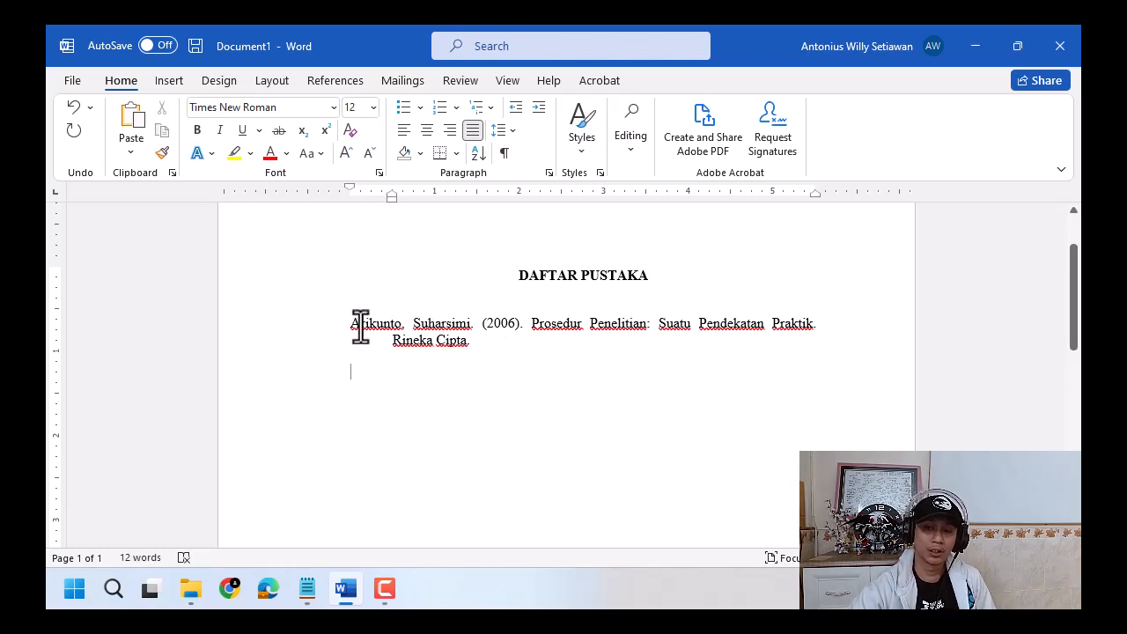
pyautogui.moveTo(356, 323); pyautogui.dragTo(491, 342)
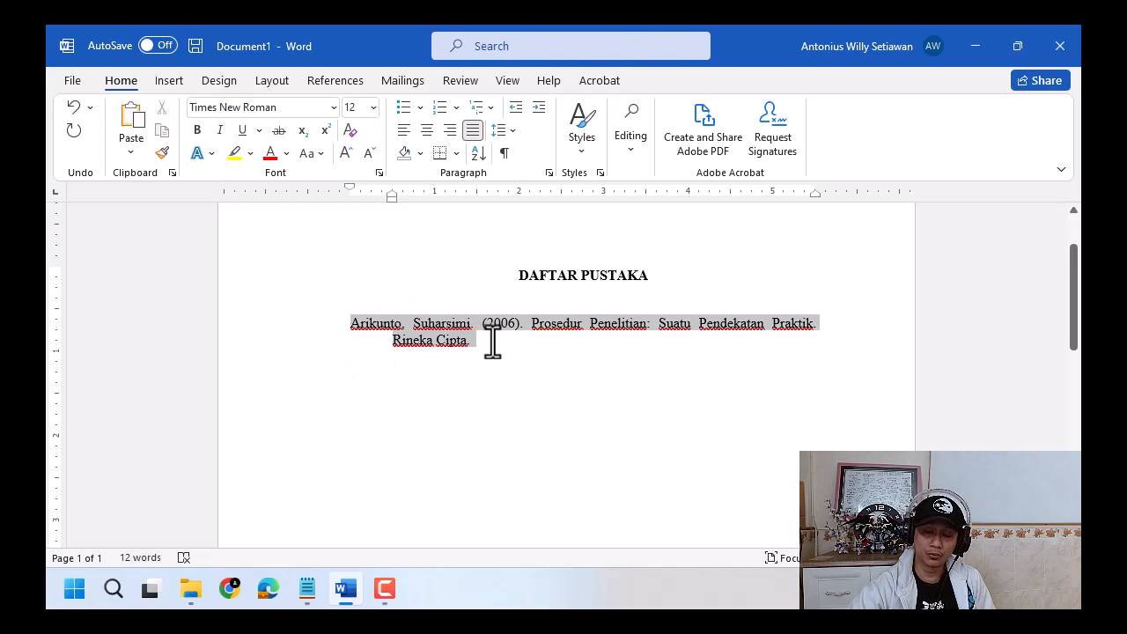
pyautogui.click(470, 345)
pyautogui.moveTo(352, 327); pyautogui.dragTo(491, 342)
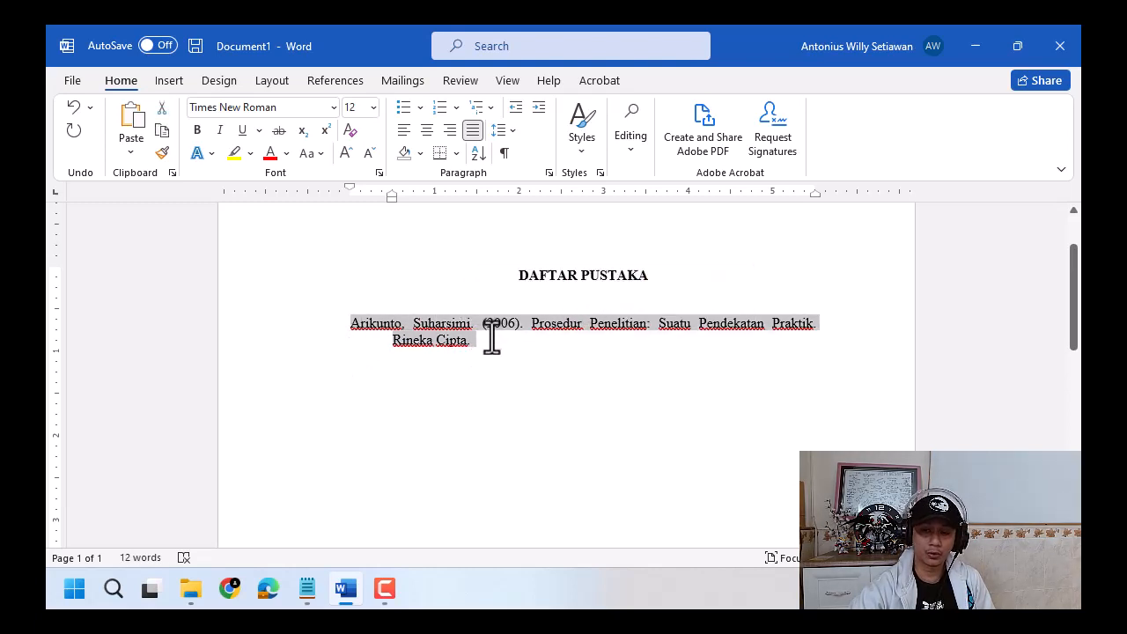
pyautogui.click(494, 347)
pyautogui.click(378, 348)
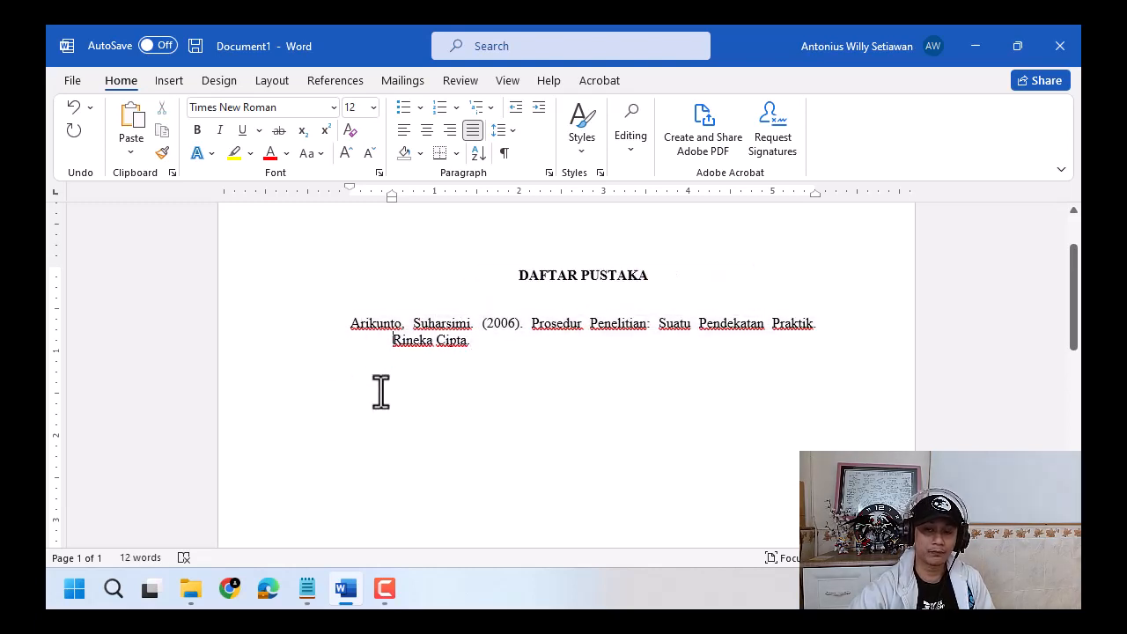
pyautogui.click(379, 373)
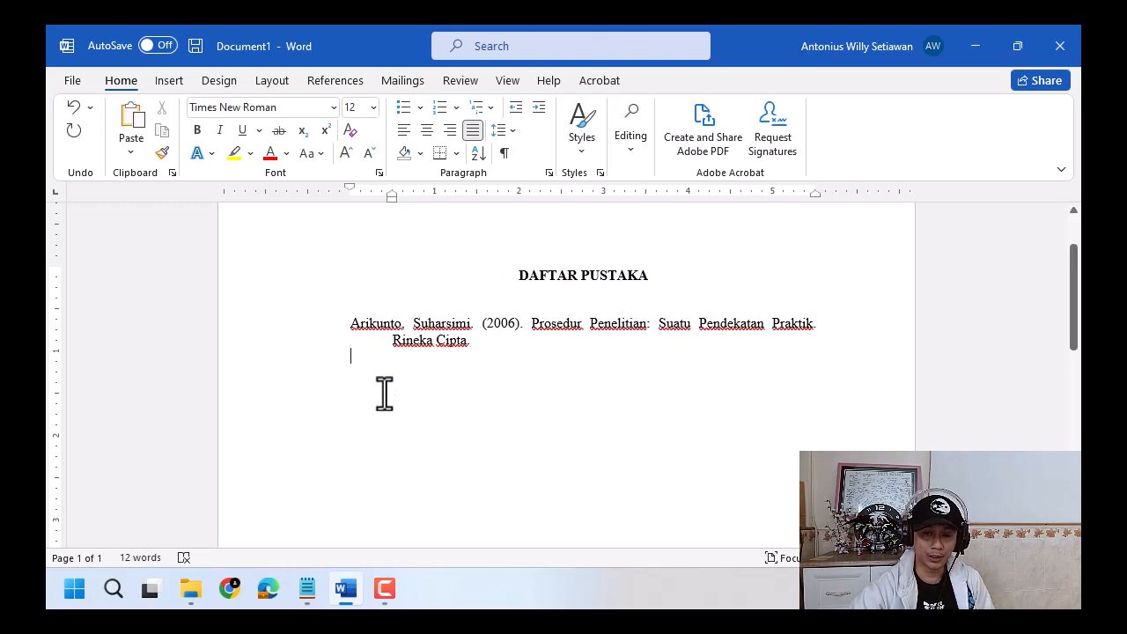
pyautogui.click(381, 357)
pyautogui.click(382, 389)
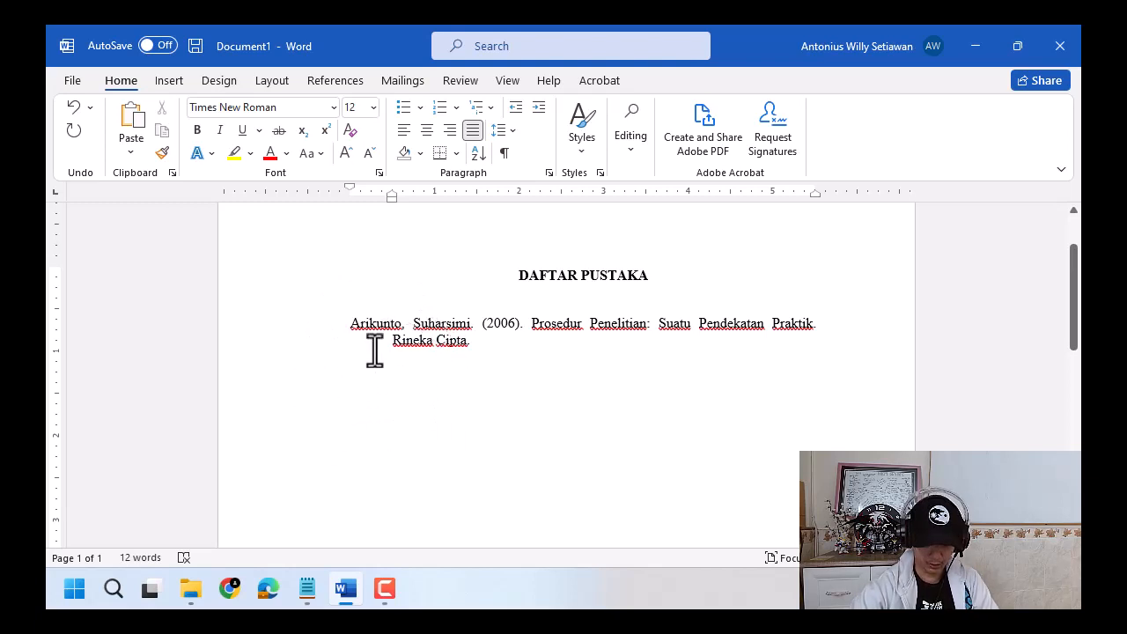
pyautogui.click(374, 350)
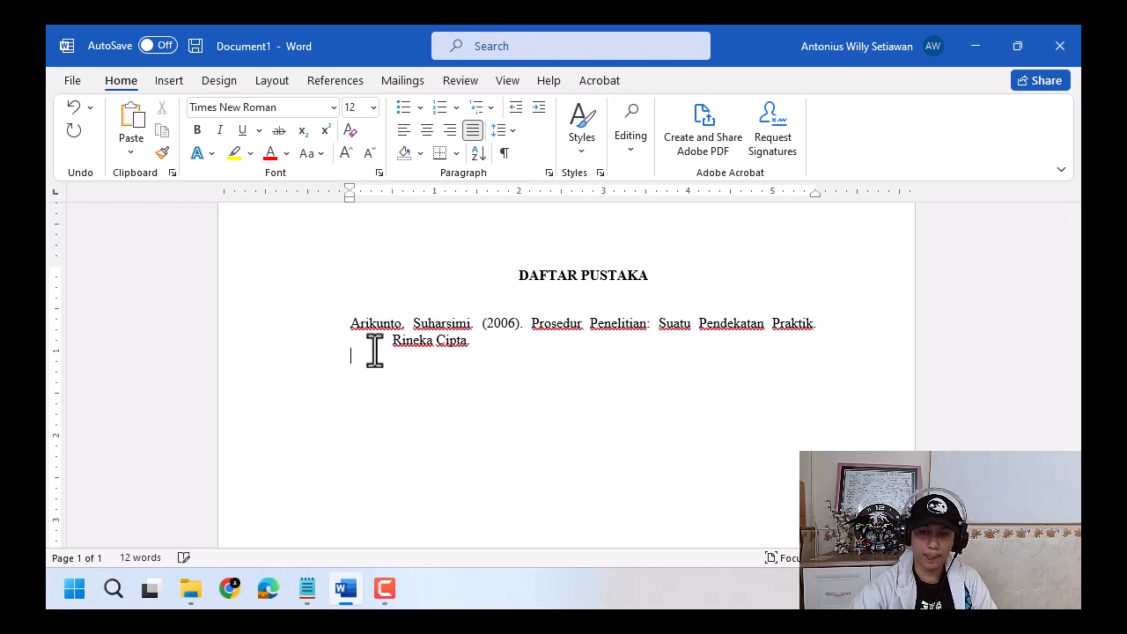
pyautogui.click(503, 132)
pyautogui.click(521, 135)
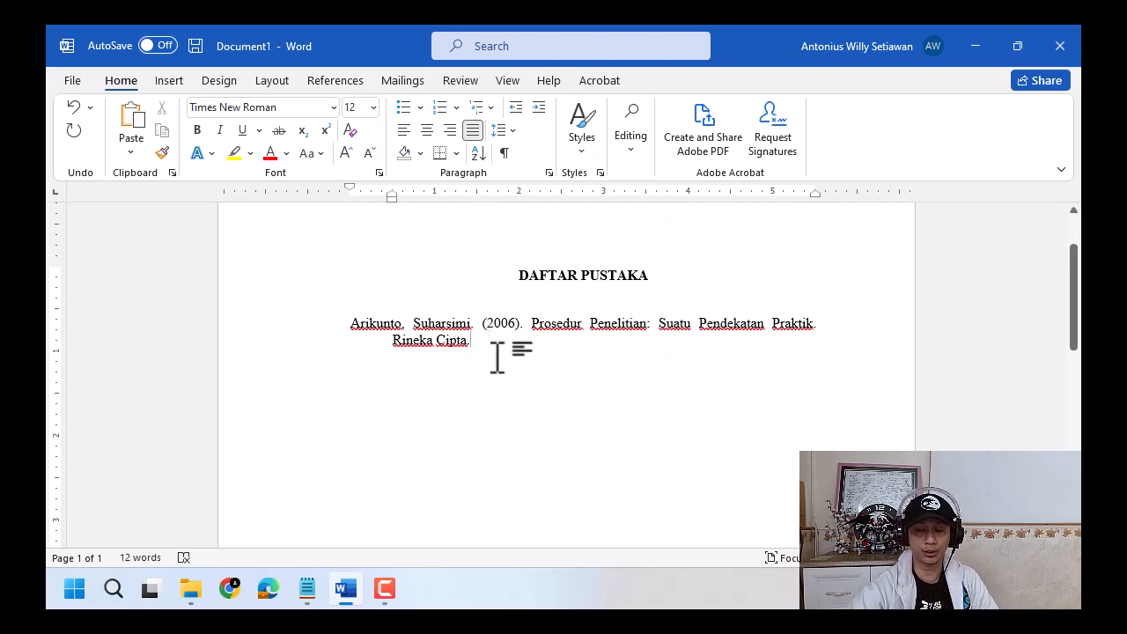
# Paste the Departemen Pendidikan Nasional (2008) entry from Notepad as text only below the first reference, followed by two new paragraphs.
pyautogui.click(374, 359)
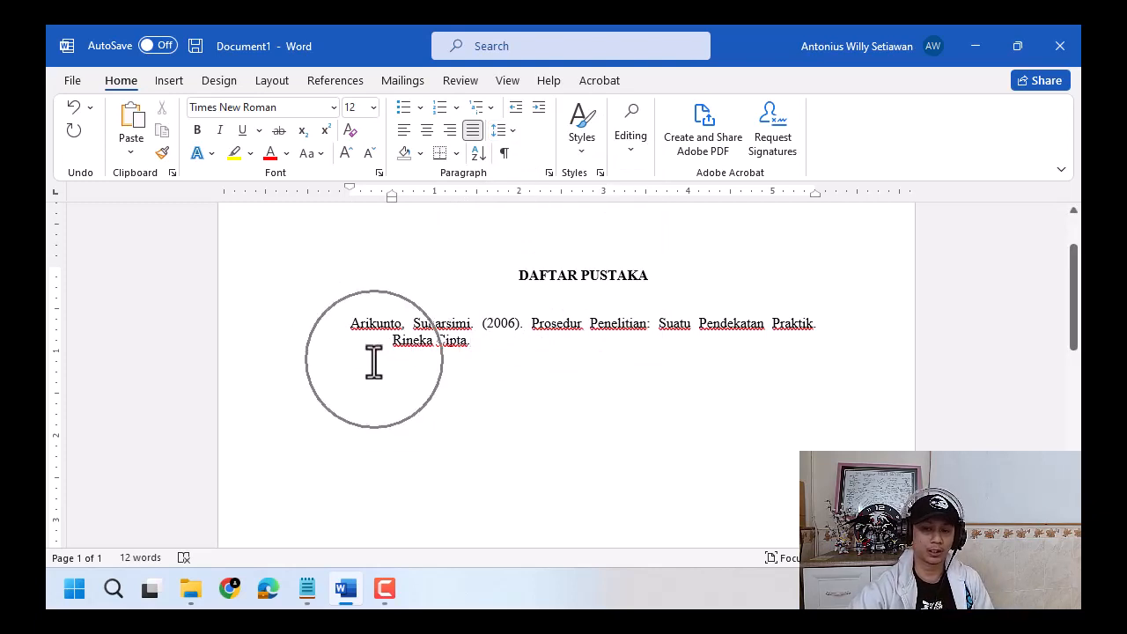
pyautogui.hotkey('alt', 'Tab')
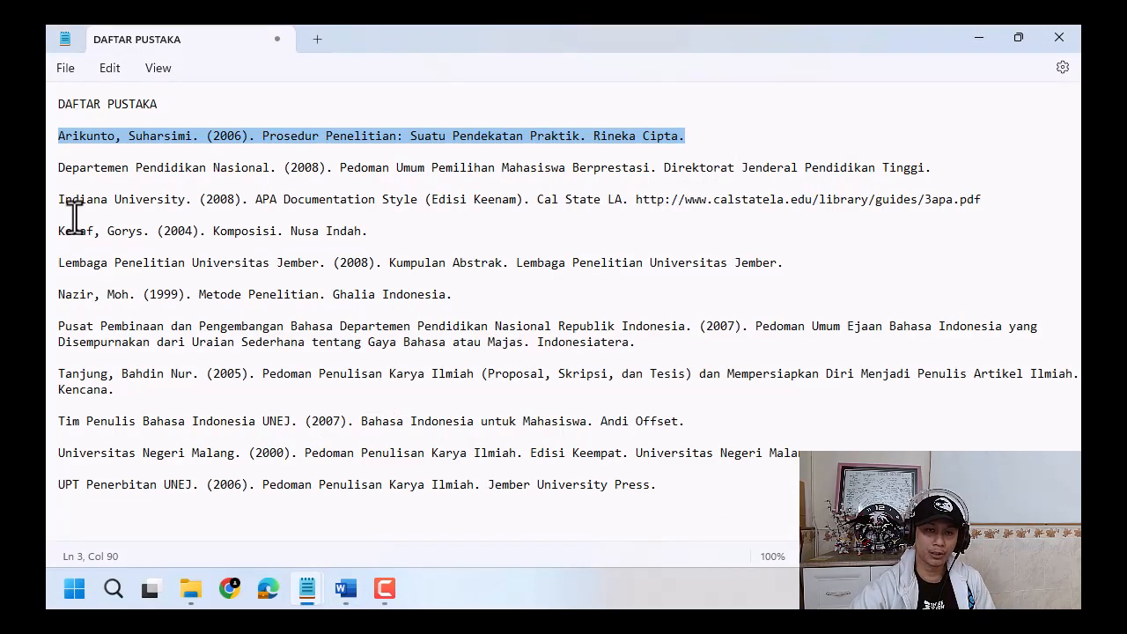
pyautogui.tripleClick(58, 167)
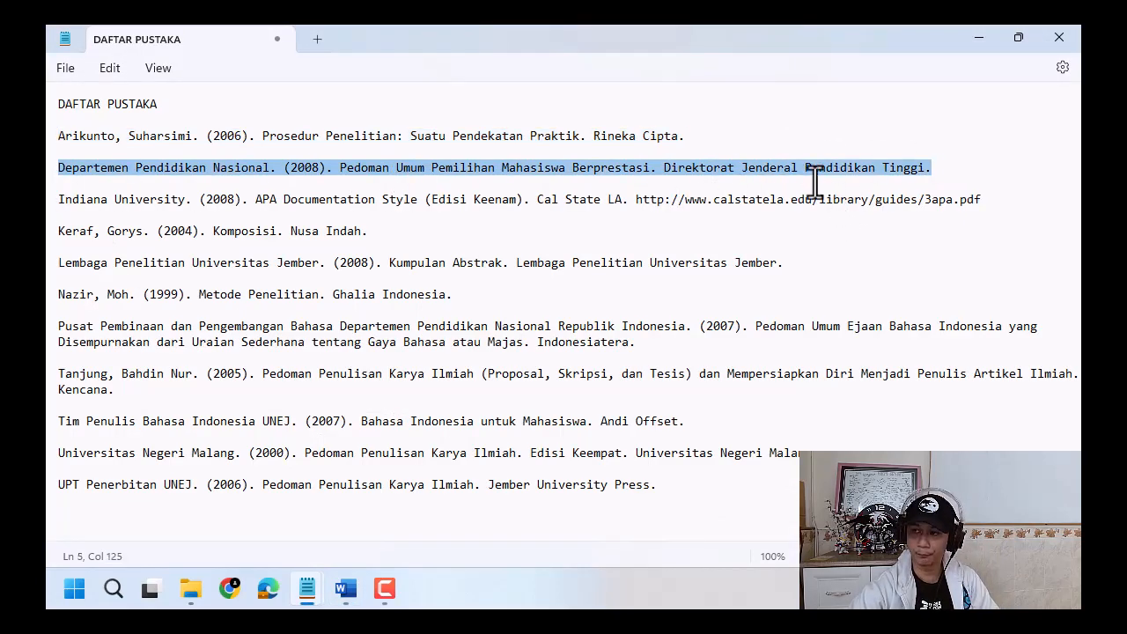
pyautogui.hotkey('alt', 'Tab')
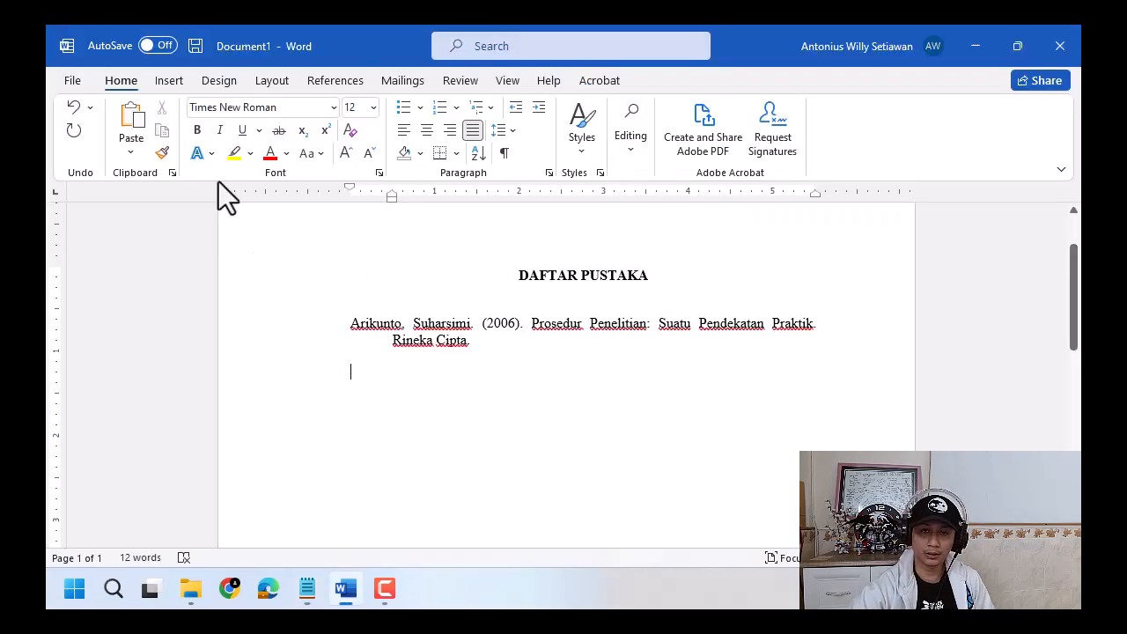
pyautogui.click(132, 151)
pyautogui.click(140, 198)
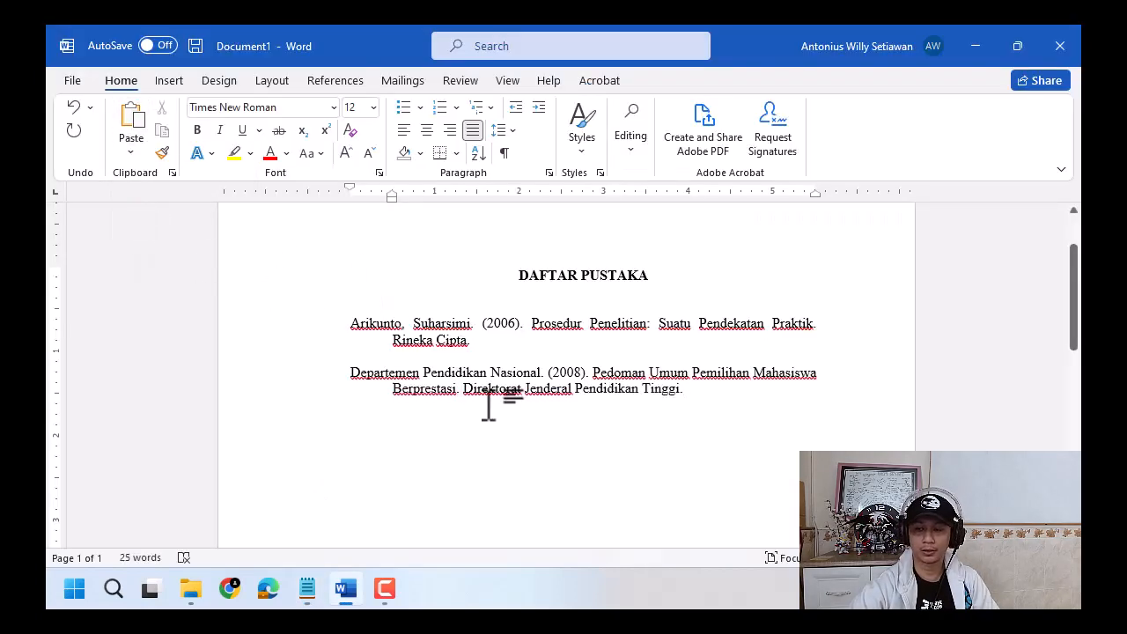
pyautogui.press('Return')
pyautogui.press('Return')
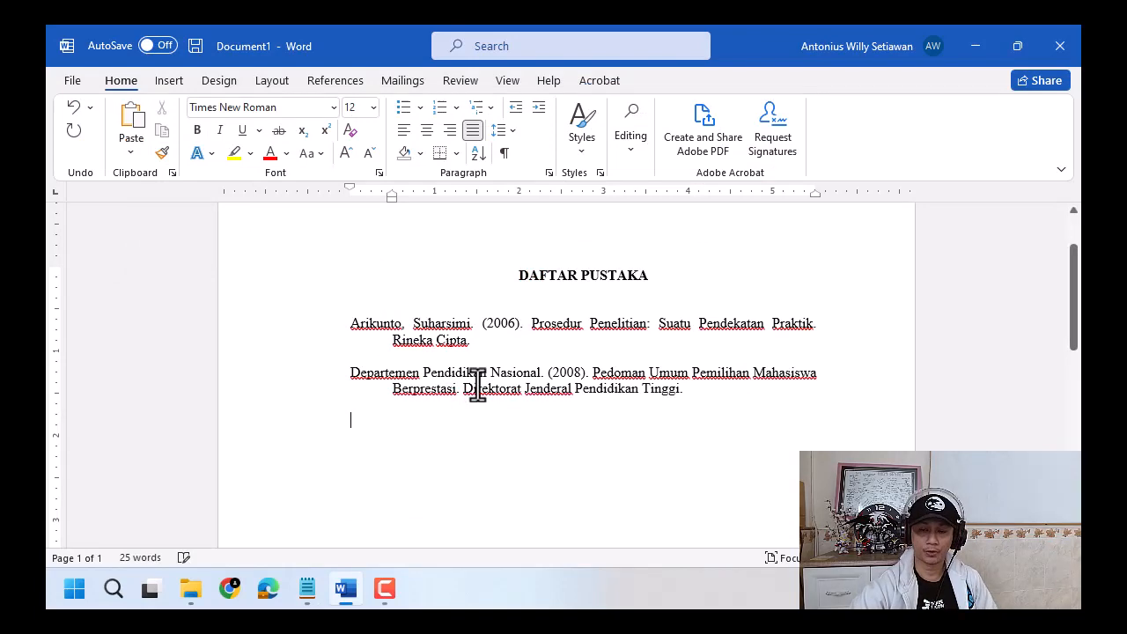
# Copy the Indiana University (2008) entry from Notepad and paste it as text only below the second reference.
pyautogui.hotkey('alt', 'Tab')
pyautogui.moveTo(55, 201); pyautogui.dragTo(988, 199)
pyautogui.hotkey('ctrl', 'c')
pyautogui.hotkey('alt', 'Tab')
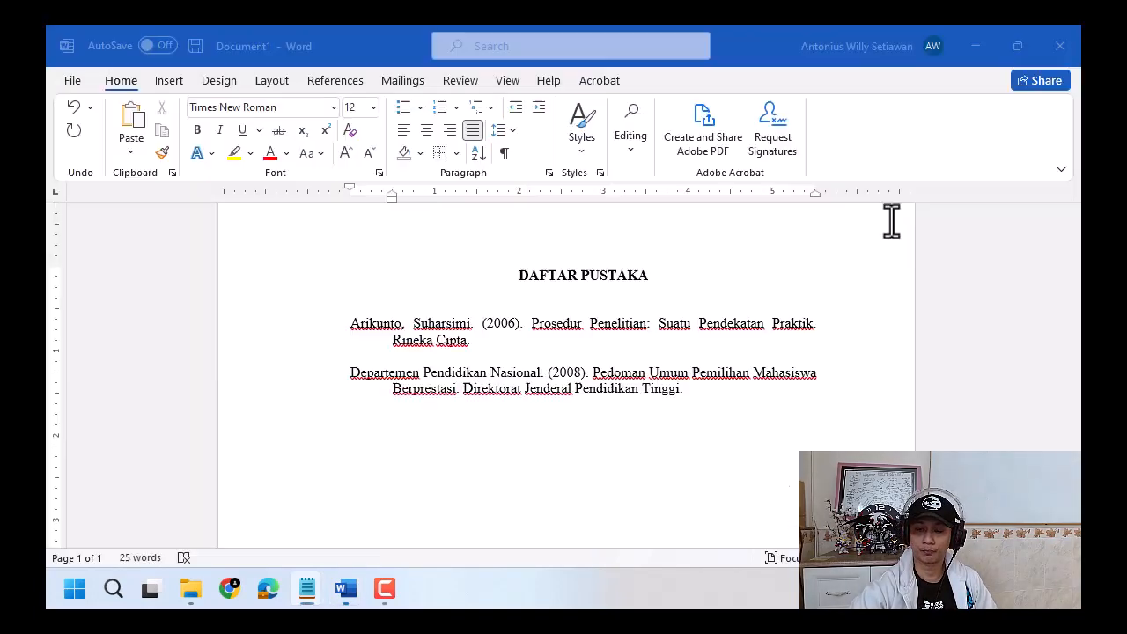
pyautogui.click(132, 153)
pyautogui.click(126, 202)
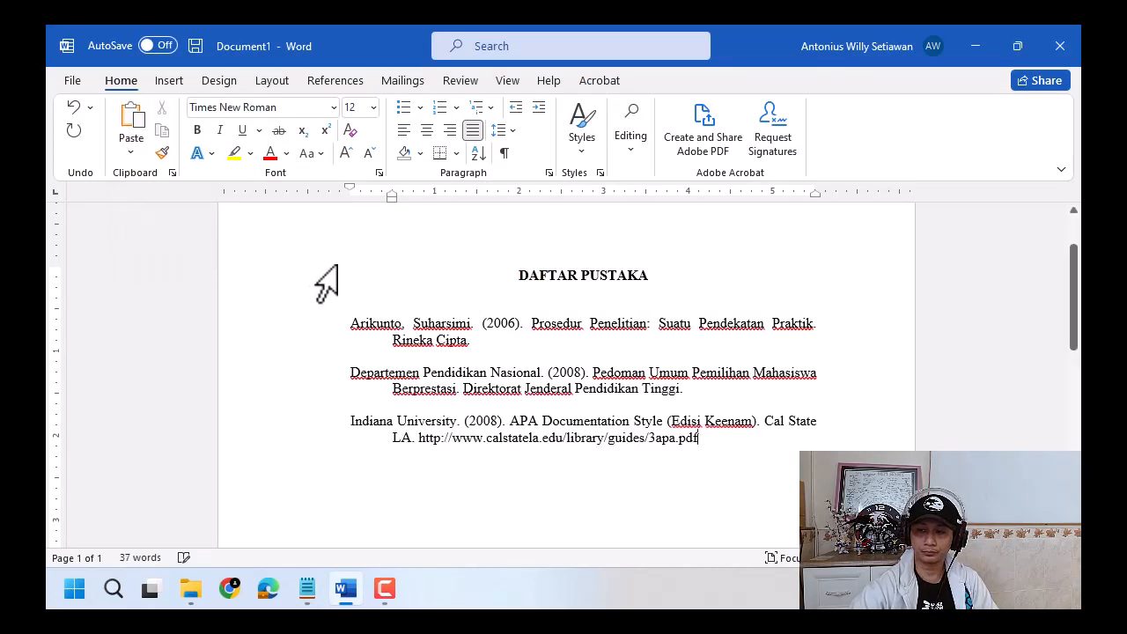
# Start a new paragraph after the Indiana University entry and undo the automatic hyperlink on its web address.
pyautogui.press('Return')
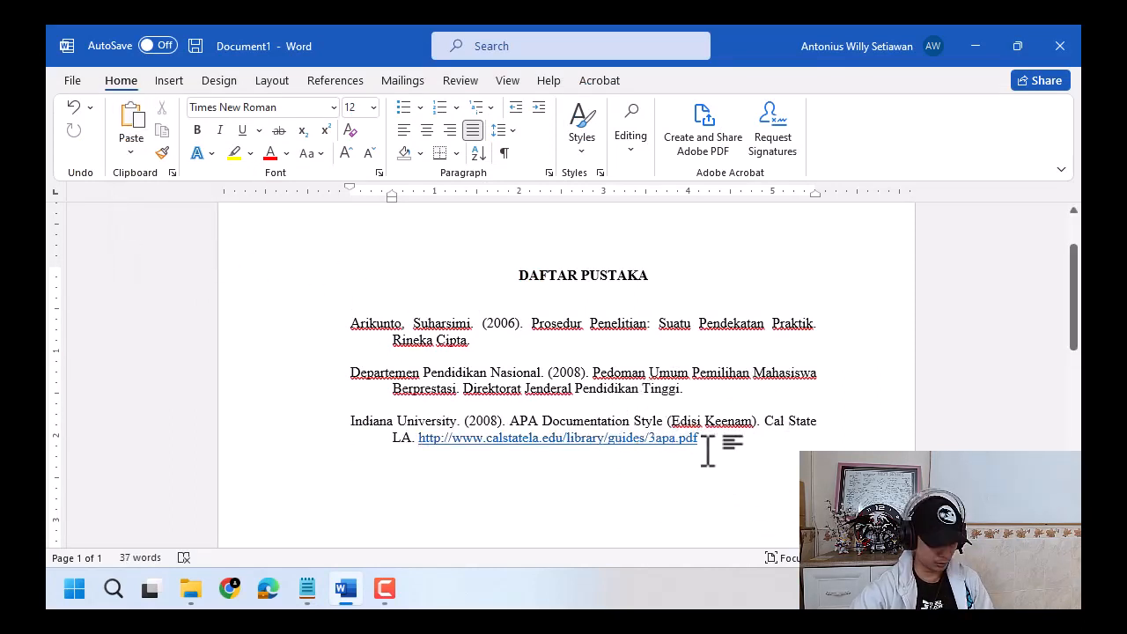
pyautogui.hotkey('ctrl', 'z')
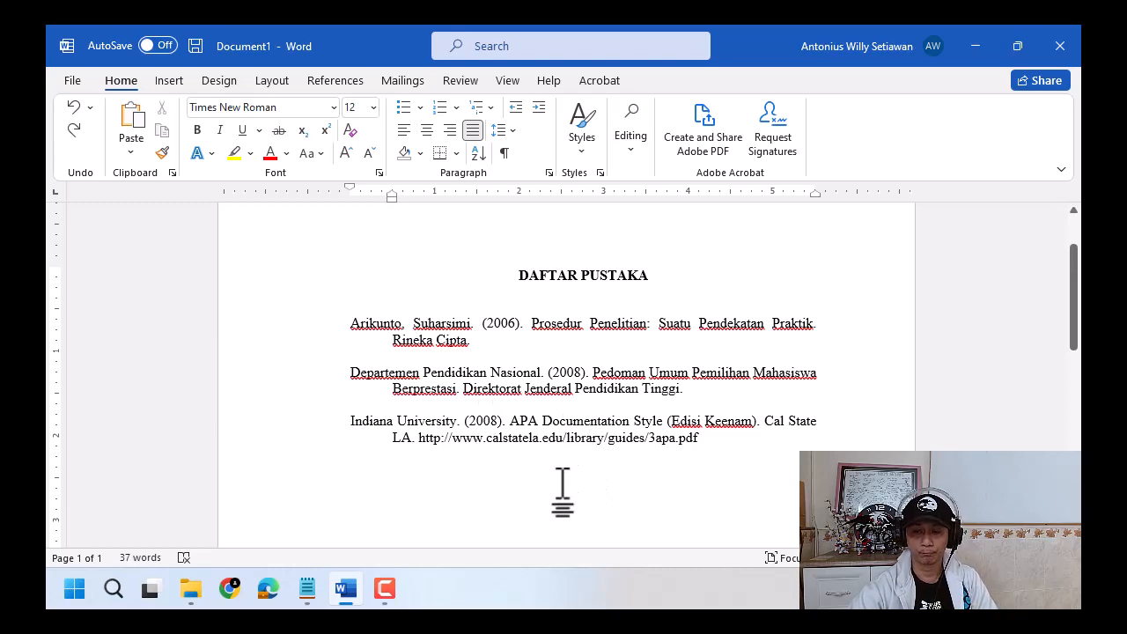
pyautogui.press('Return')
# Copy all remaining Notepad references, from Komposisi (2004) to UPT Penerbitan UNEJ (2006), and paste them as text only below the third entry.
pyautogui.hotkey('alt', 'Tab')
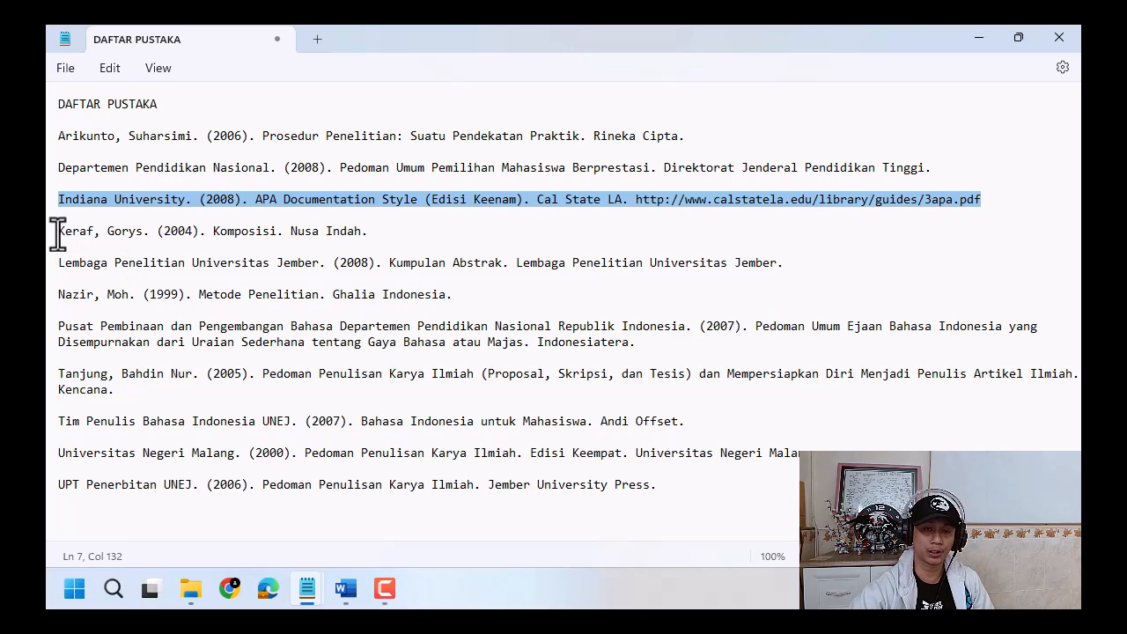
pyautogui.moveTo(57, 233); pyautogui.dragTo(669, 484)
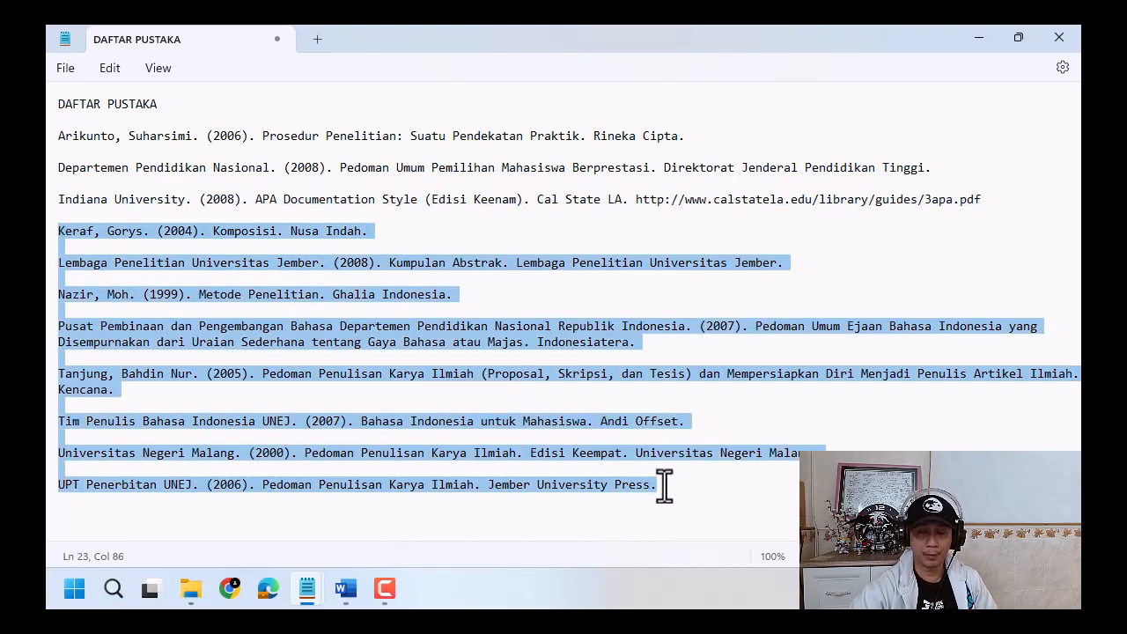
pyautogui.hotkey('alt', 'Tab')
pyautogui.click(132, 152)
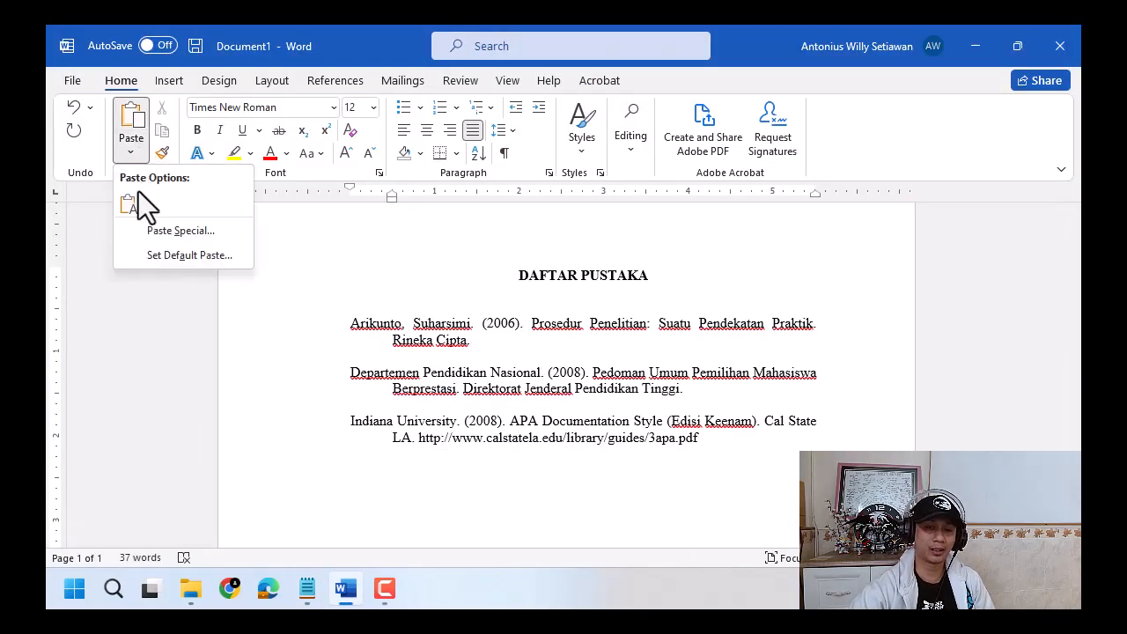
pyautogui.click(138, 199)
# Review the pasted reference list and check the alphabetical order of the entries by their first letters.
pyautogui.scroll(-10, 507, 382)
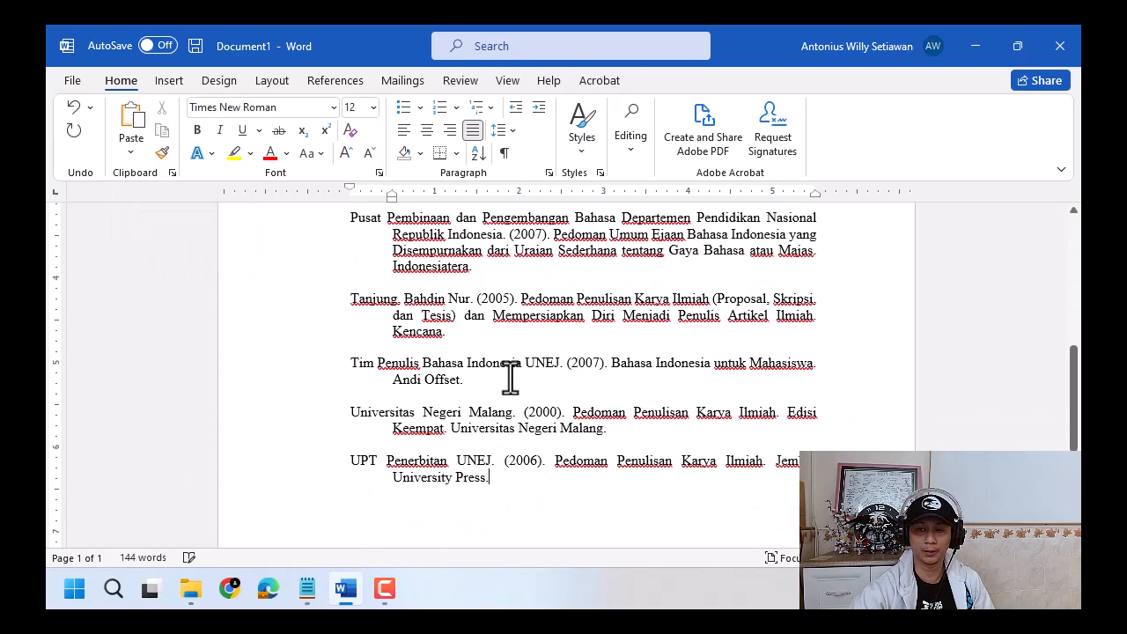
pyautogui.scroll(4, 510, 379)
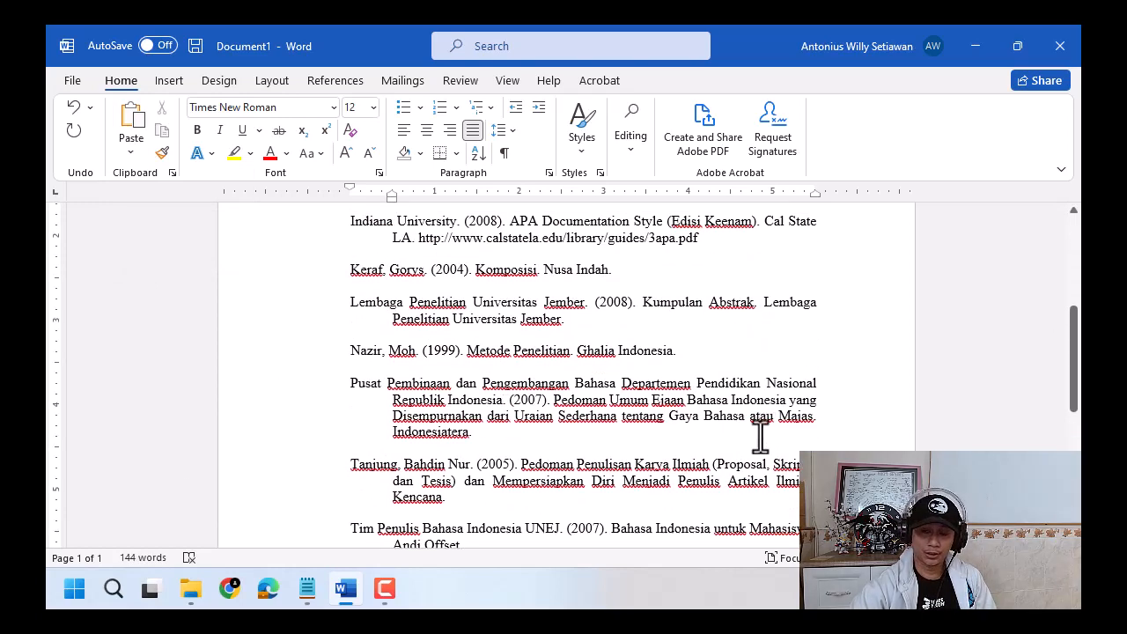
pyautogui.scroll(3, 465, 367)
pyautogui.click(355, 345)
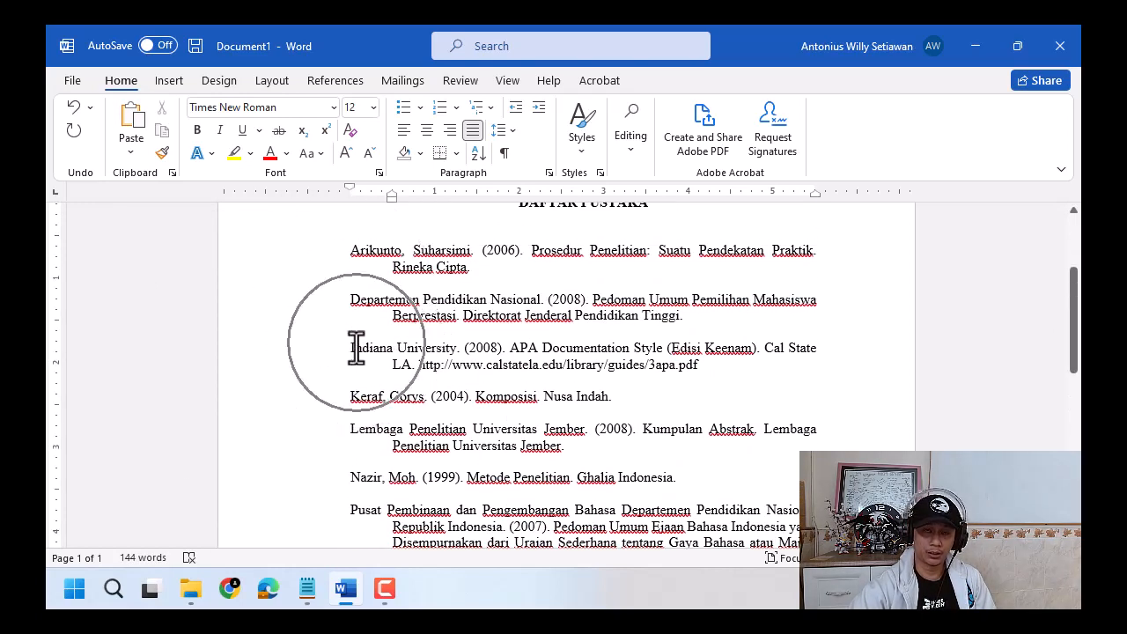
pyautogui.scroll(2, 366, 354)
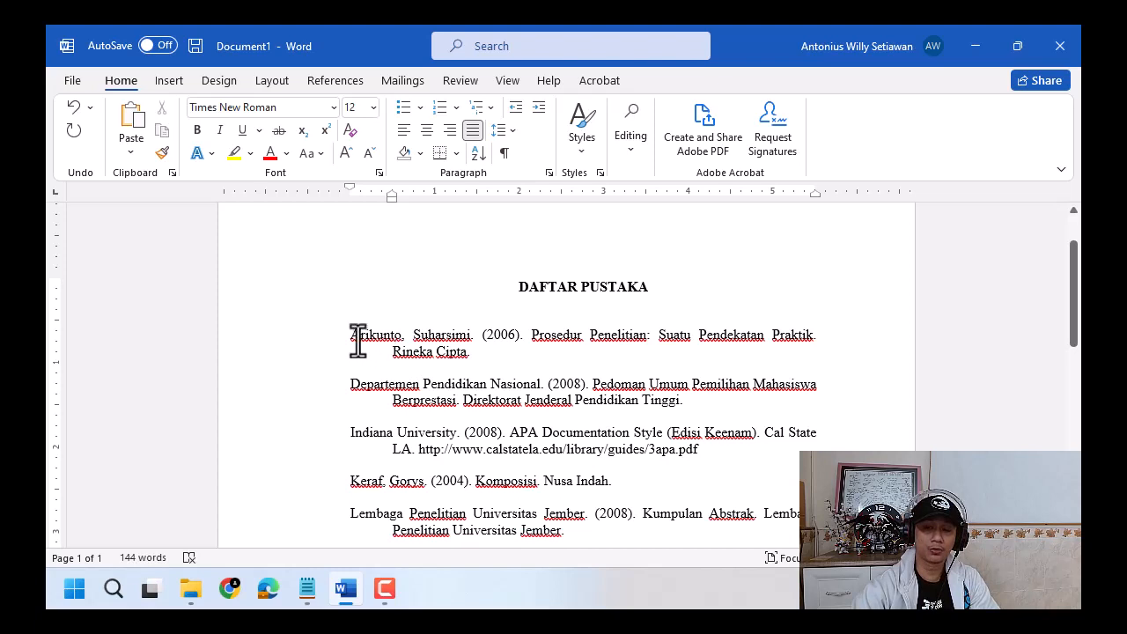
pyautogui.moveTo(352, 334); pyautogui.dragTo(363, 327)
pyautogui.moveTo(352, 385); pyautogui.dragTo(360, 390)
pyautogui.moveTo(351, 436); pyautogui.dragTo(357, 439)
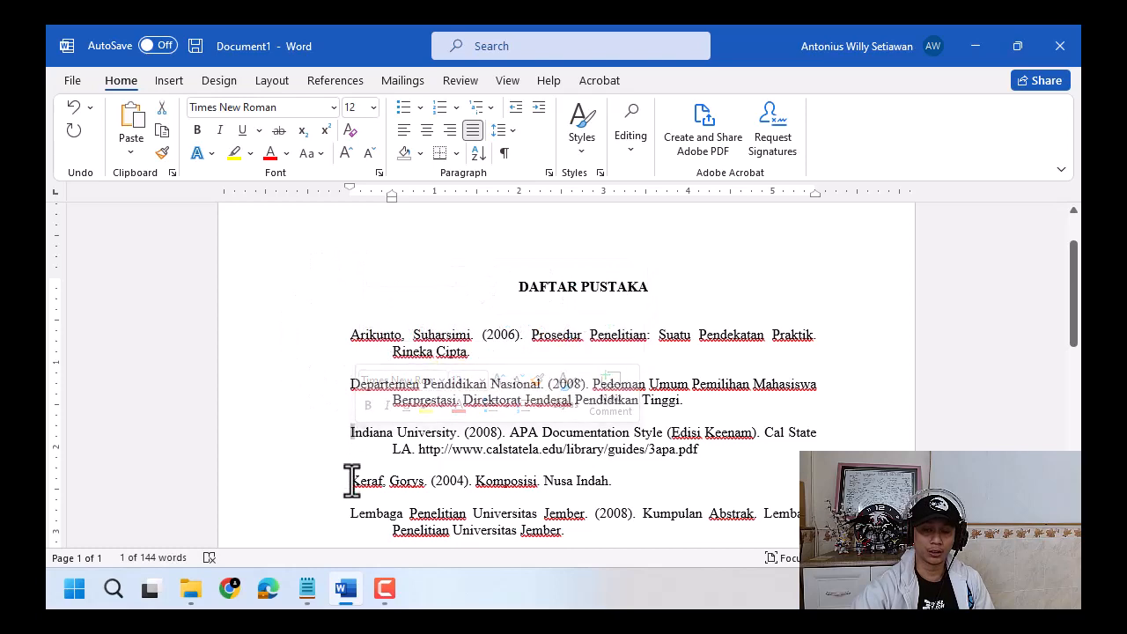
pyautogui.moveTo(352, 480); pyautogui.dragTo(367, 515)
pyautogui.scroll(-8, 367, 515)
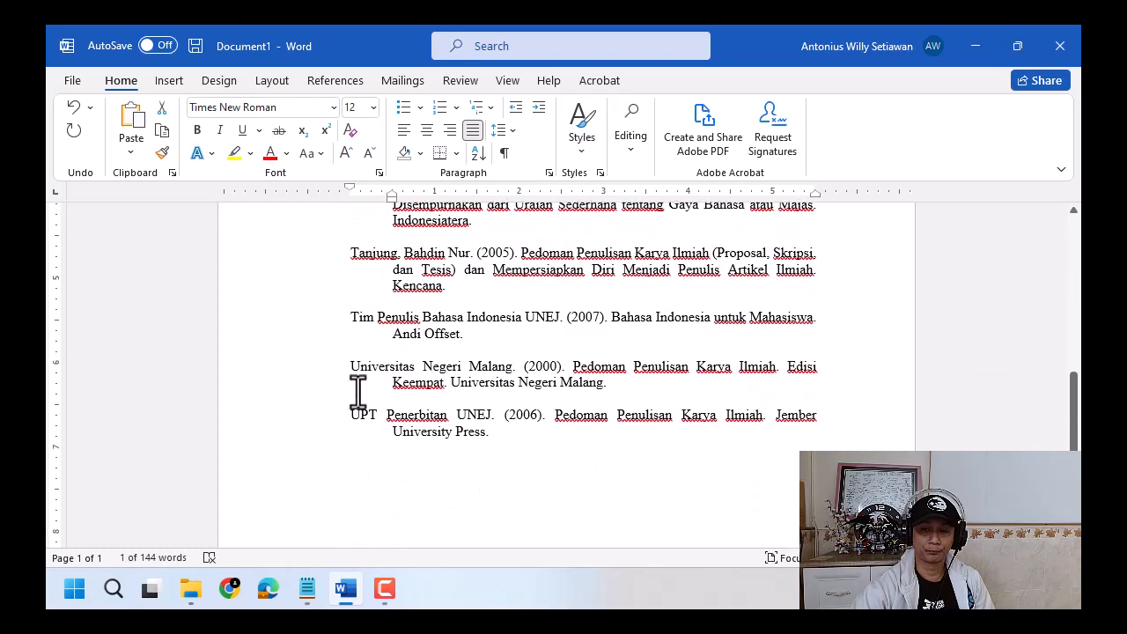
pyautogui.click(383, 380)
pyautogui.scroll(10, 401, 381)
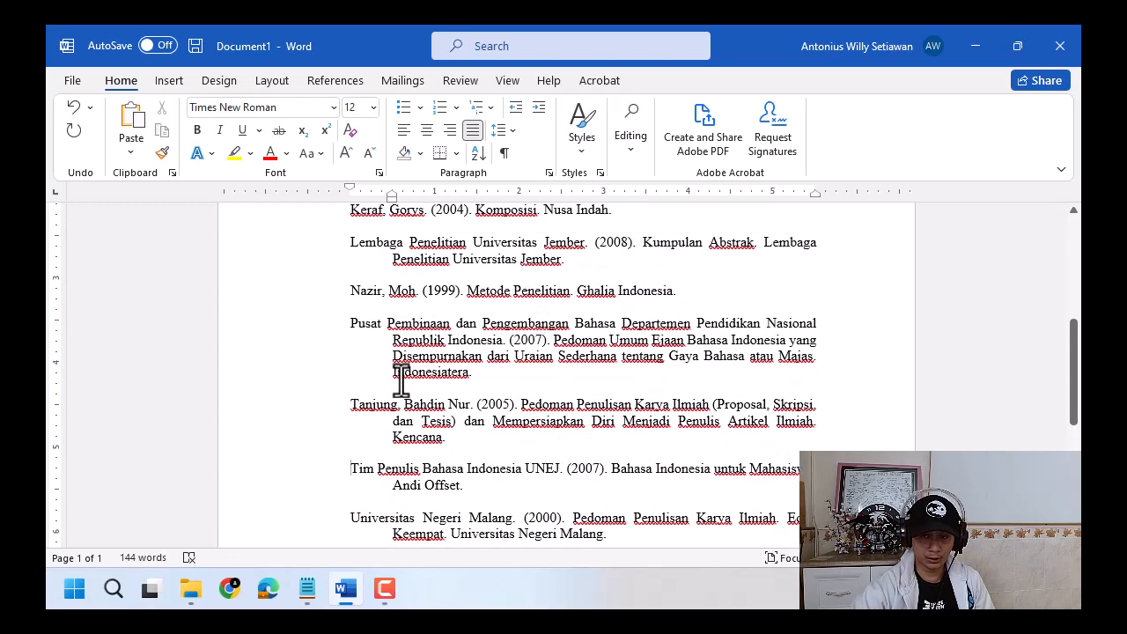
pyautogui.scroll(-2, 520, 424)
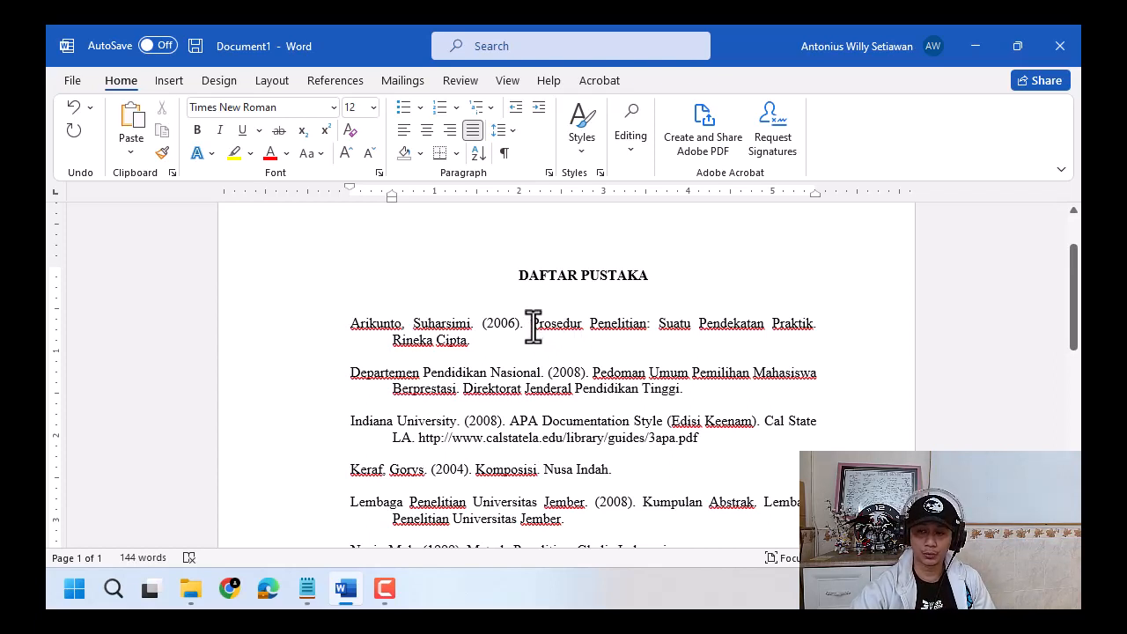
# Italicize the title "Prosedur Penelitian: Suatu Pendekatan Praktik" in the first reference entry.
pyautogui.moveTo(532, 325); pyautogui.dragTo(818, 327)
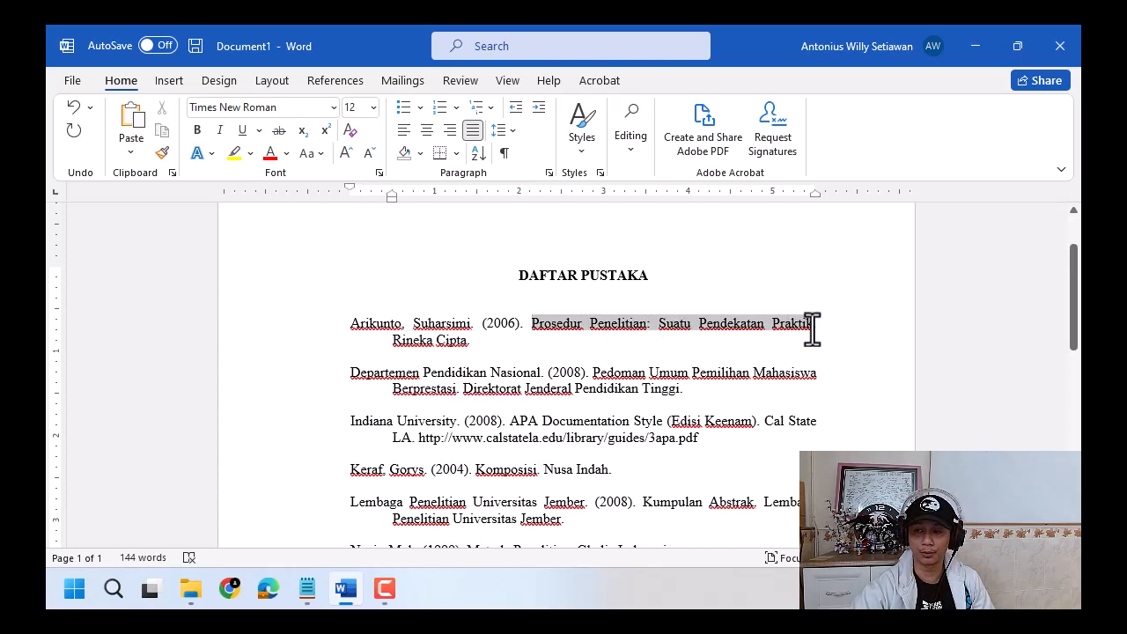
pyautogui.moveTo(812, 329); pyautogui.dragTo(812, 328)
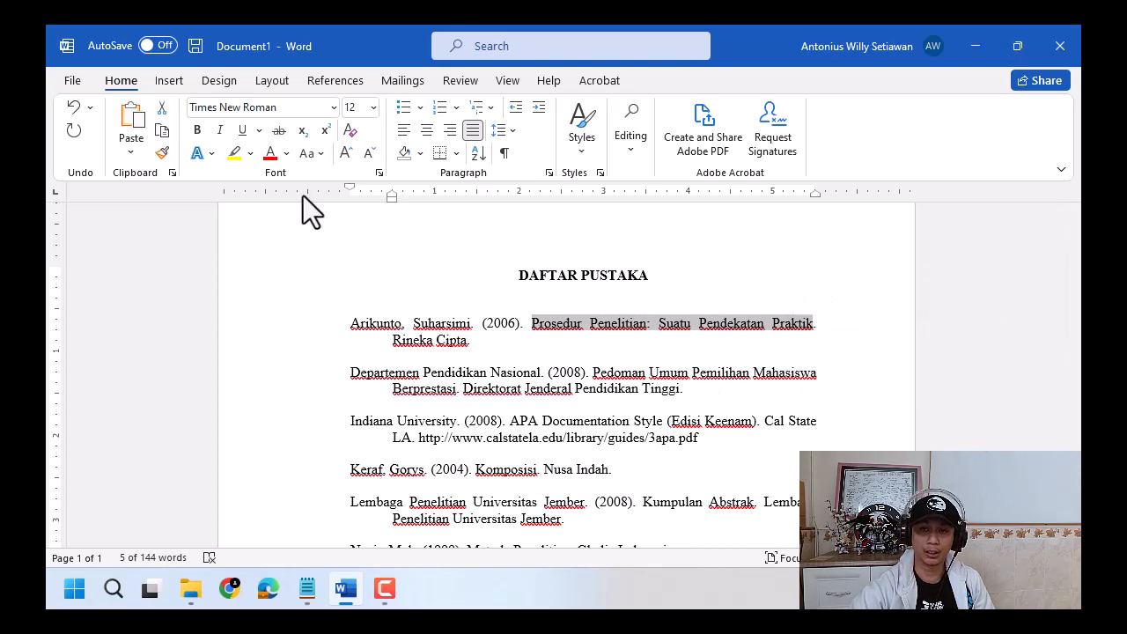
pyautogui.click(220, 130)
pyautogui.click(670, 339)
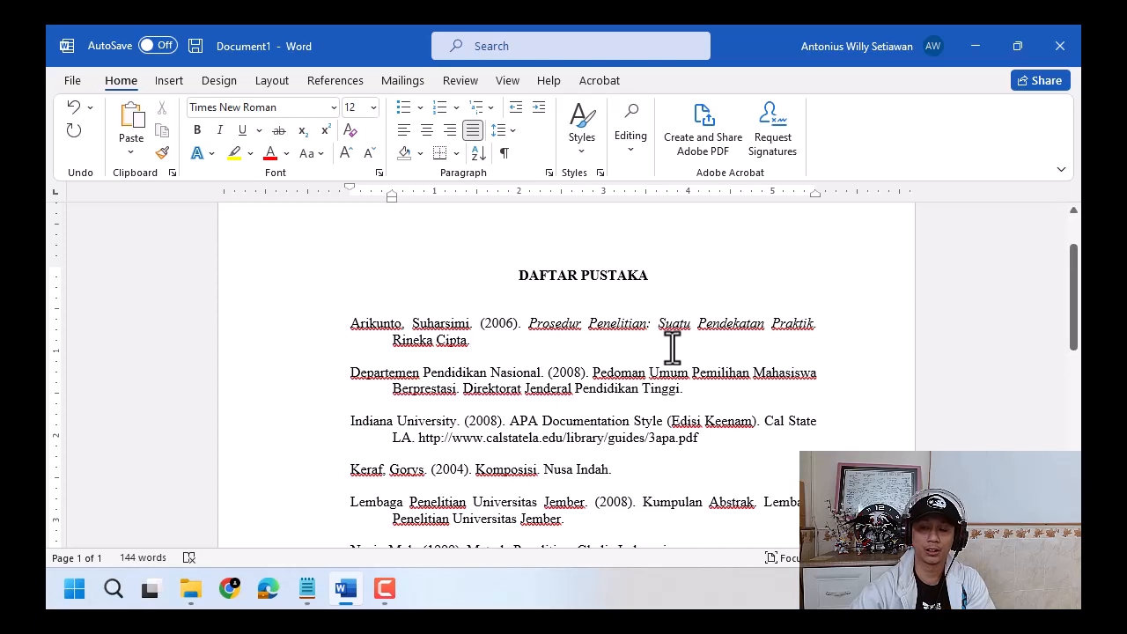
pyautogui.click(532, 361)
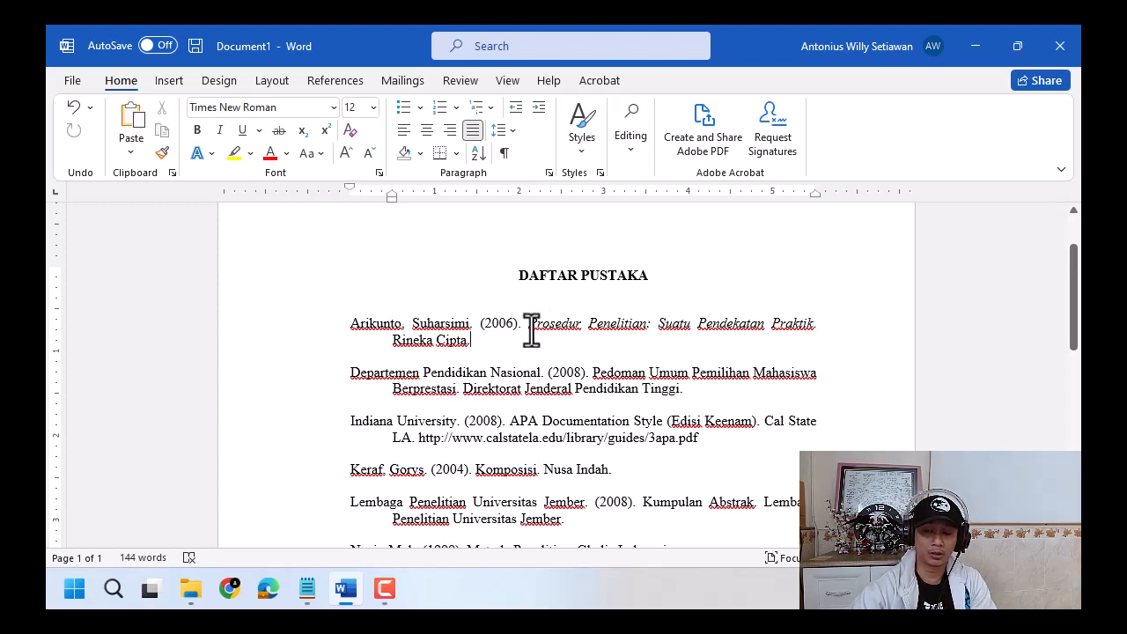
# Examine how the author name and italic book title are written in the first reference entry.
pyautogui.moveTo(531, 330); pyautogui.dragTo(808, 323)
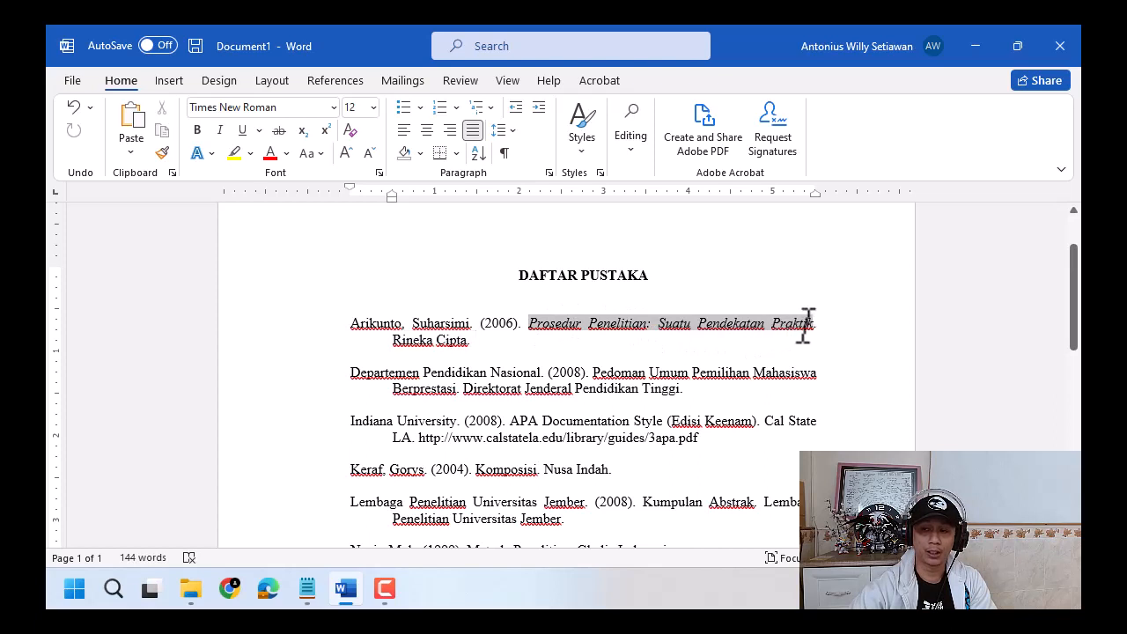
pyautogui.click(762, 357)
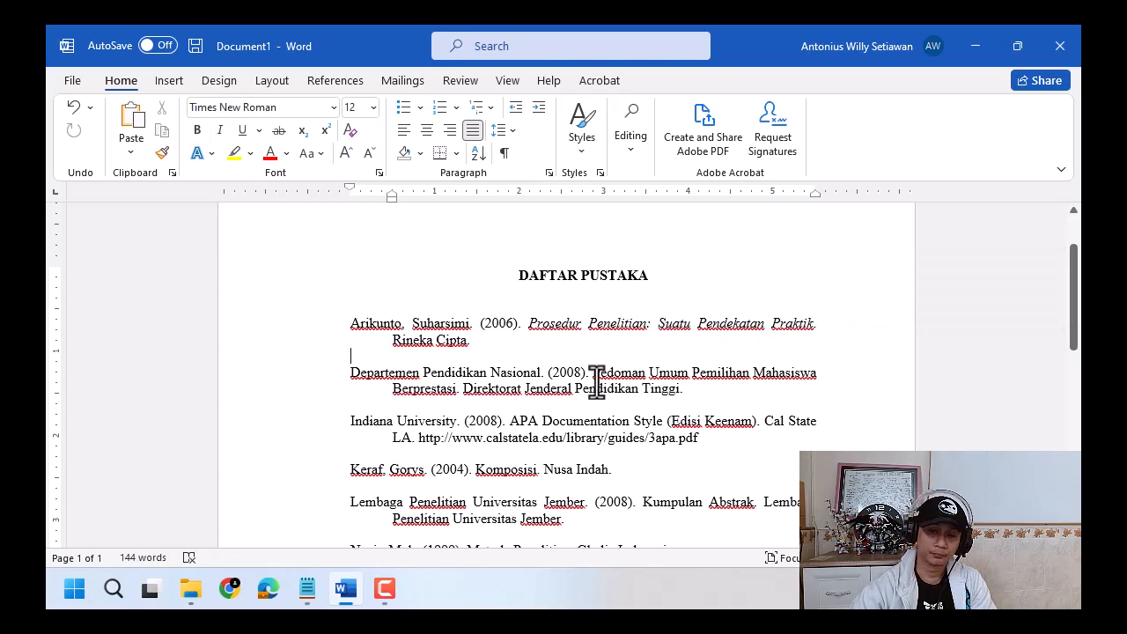
pyautogui.scroll(-2, 590, 432)
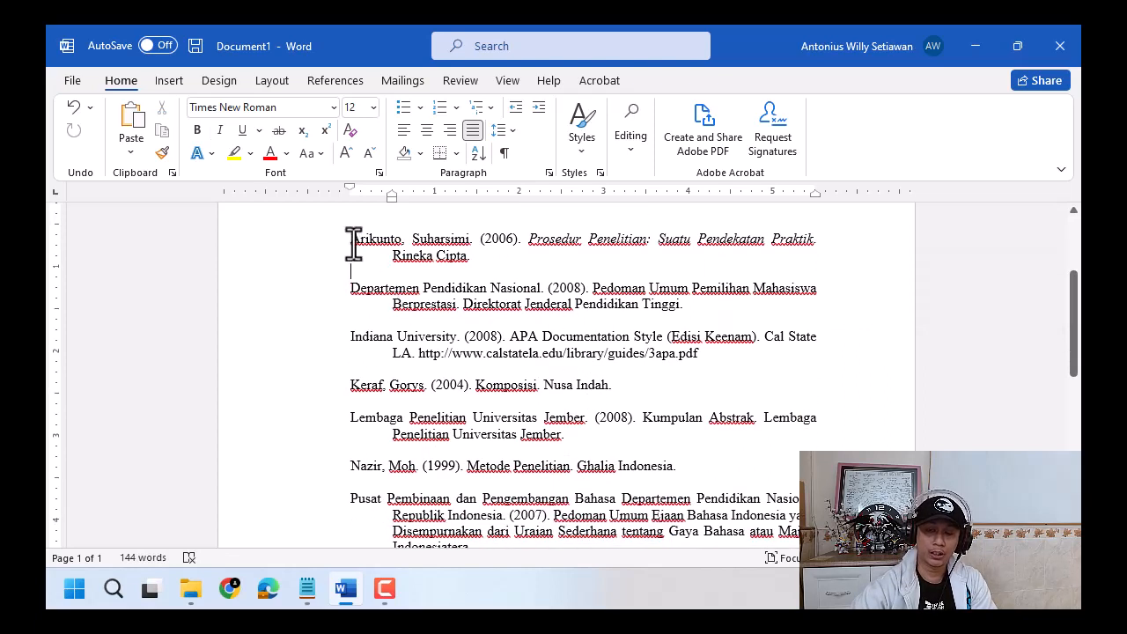
pyautogui.moveTo(353, 240); pyautogui.dragTo(460, 240)
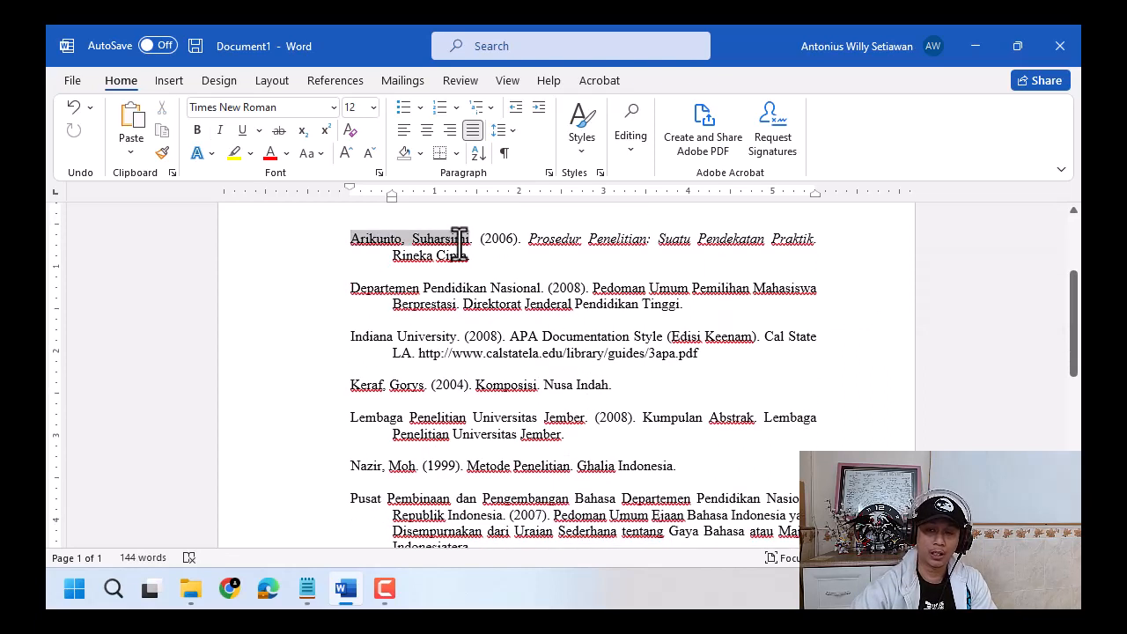
pyautogui.click(591, 264)
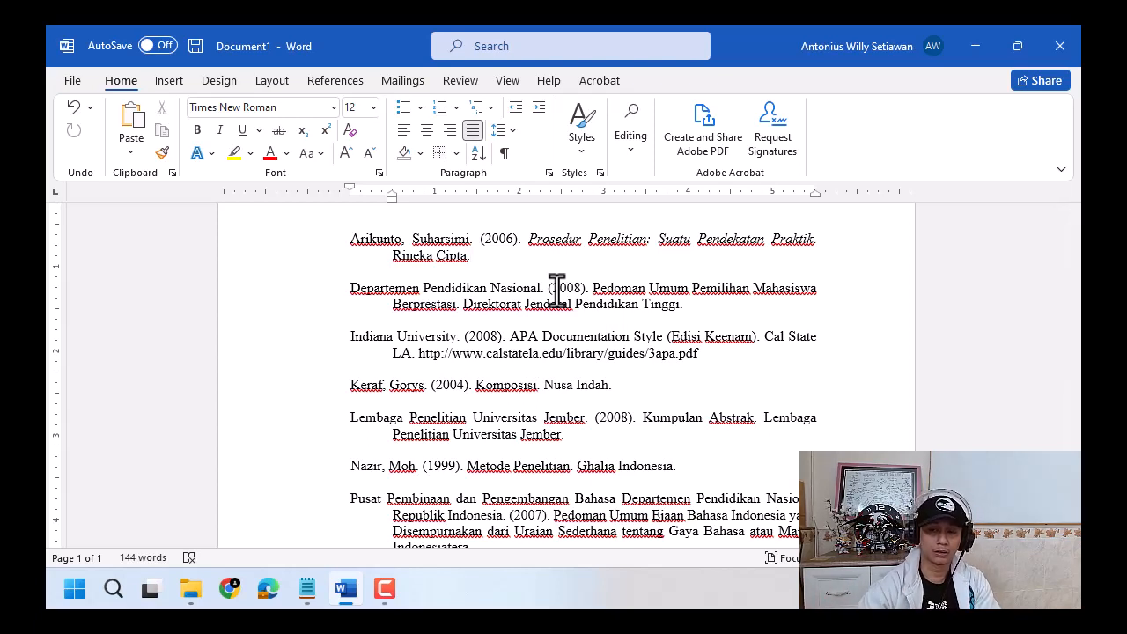
pyautogui.doubleClick(355, 244)
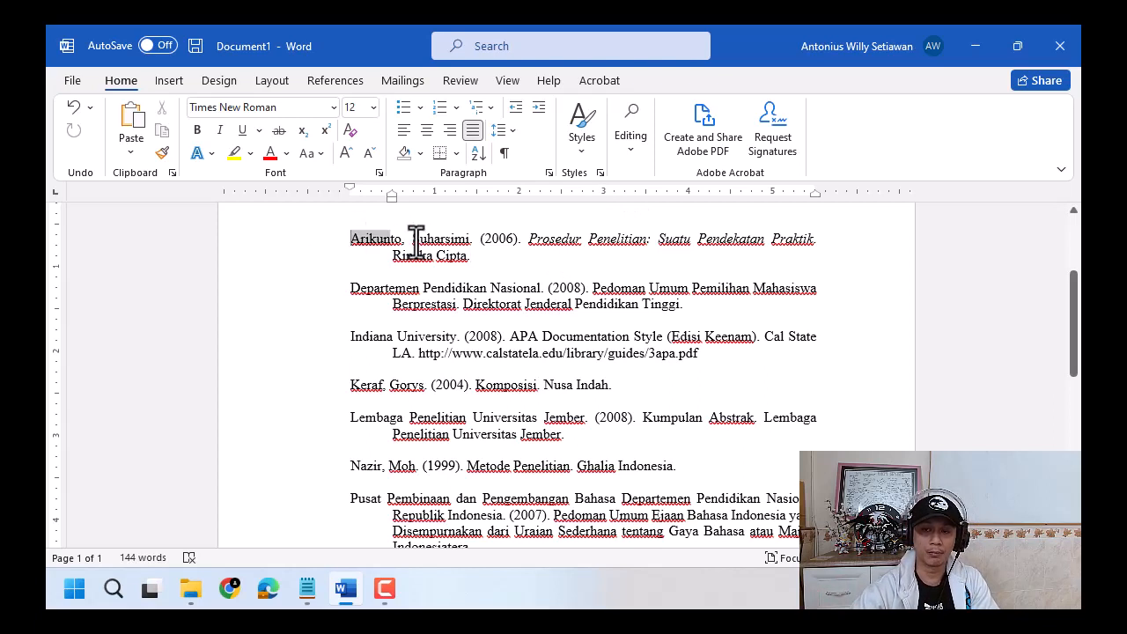
pyautogui.moveTo(416, 242); pyautogui.dragTo(452, 252)
pyautogui.doubleClick(550, 241)
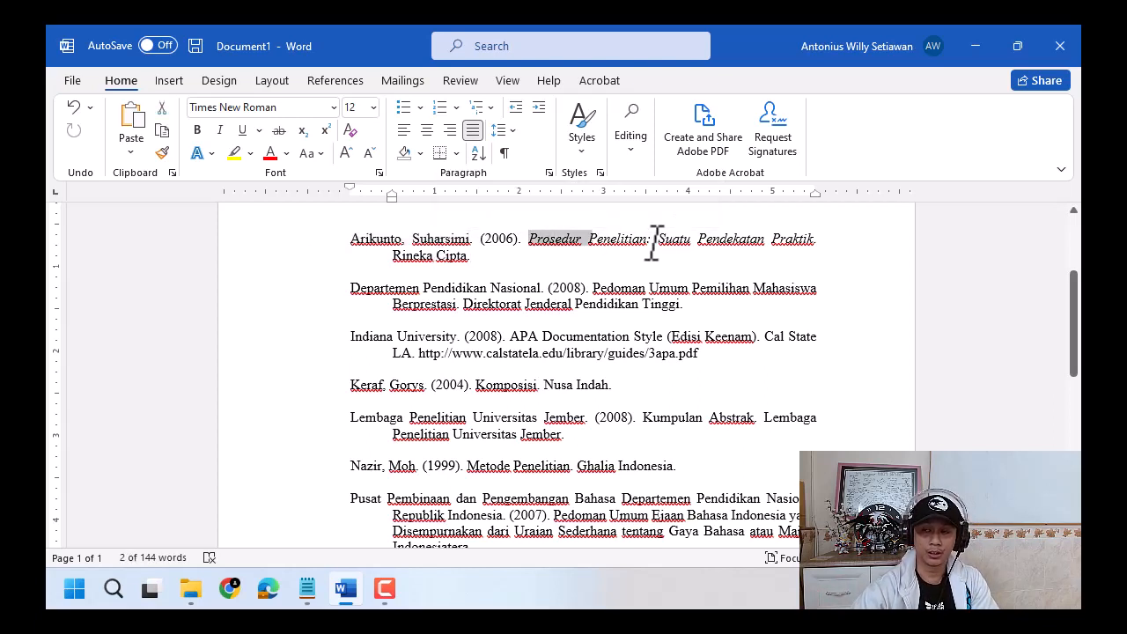
# Examine the italic book title and the hanging indent of the first reference entry.
pyautogui.moveTo(656, 242); pyautogui.dragTo(794, 238)
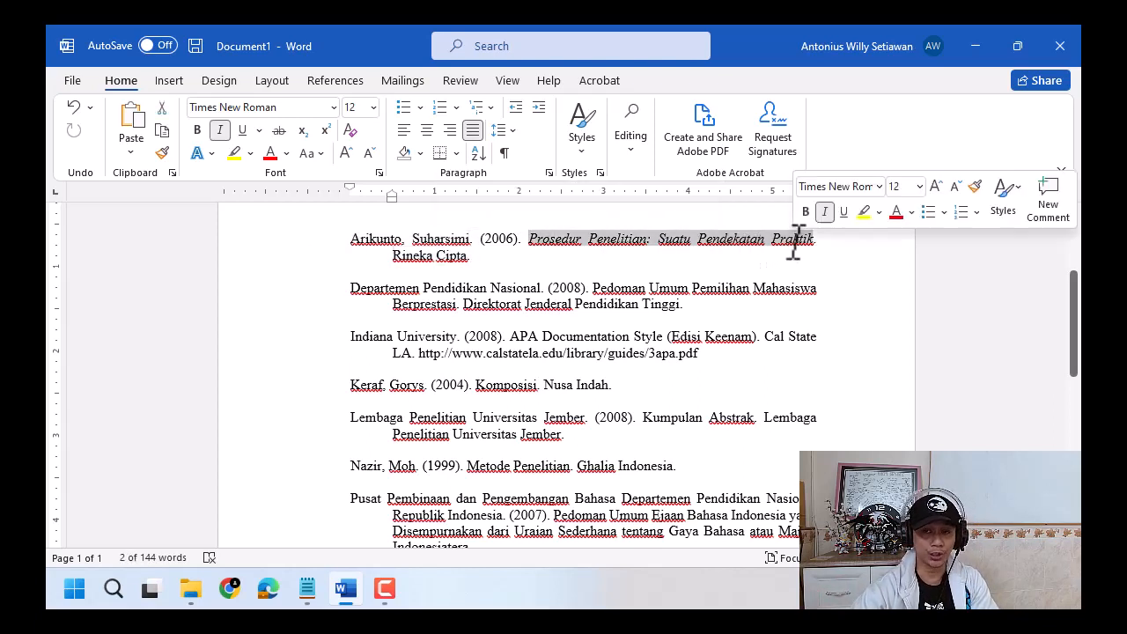
pyautogui.click(612, 260)
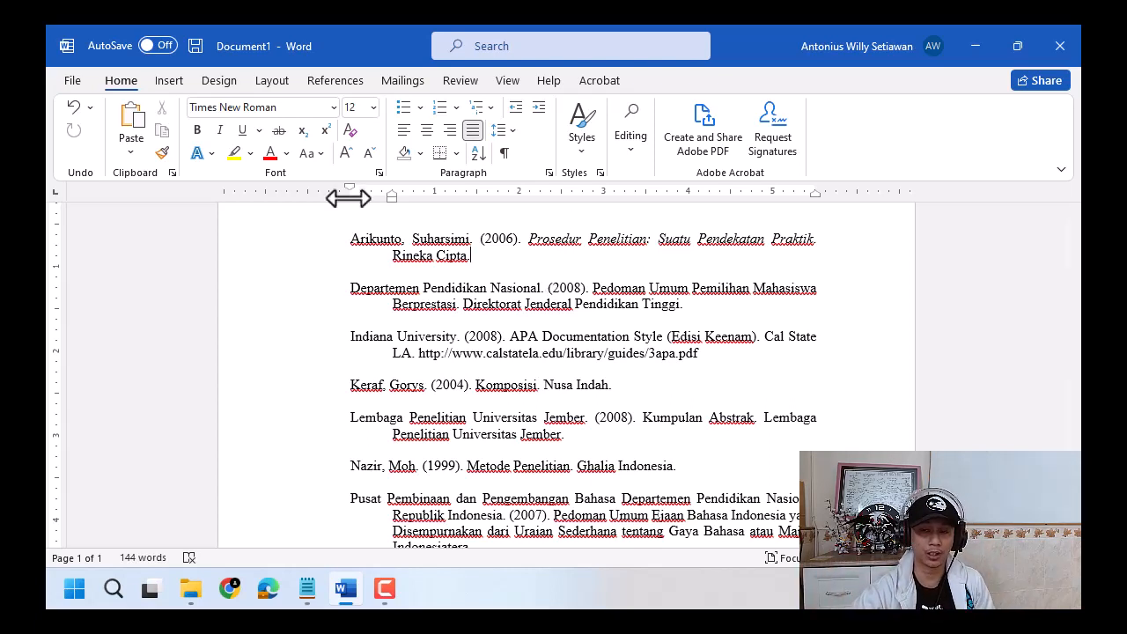
pyautogui.click(390, 199)
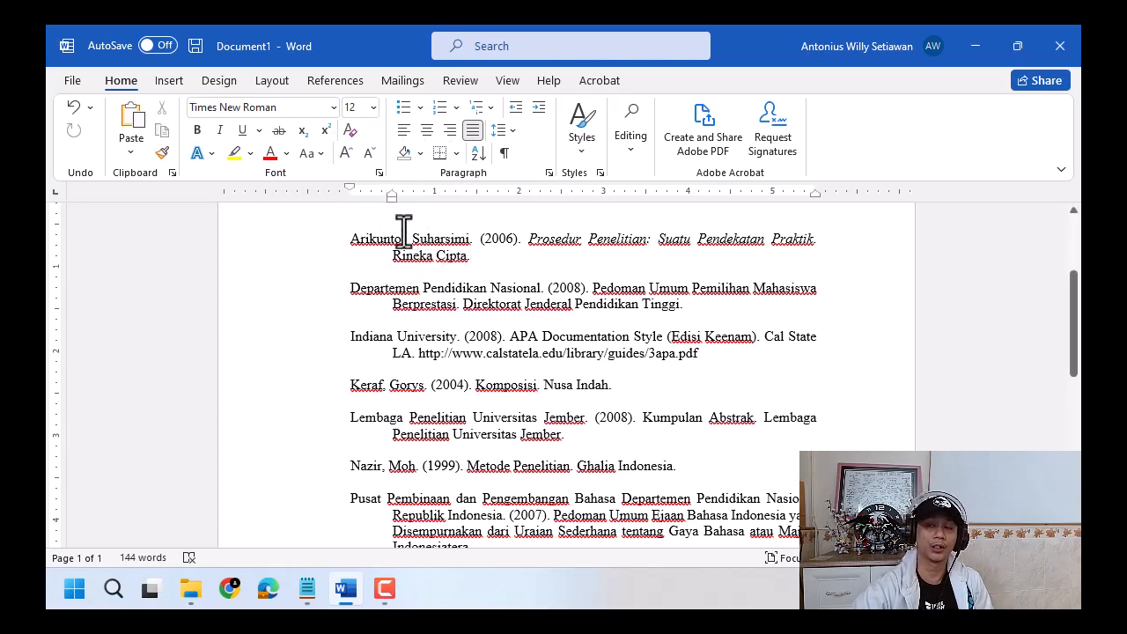
pyautogui.moveTo(391, 195); pyautogui.dragTo(390, 194)
# Review the layout of the whole reference list, from the DAFTAR PUSTAKA heading to the last entry.
pyautogui.scroll(-3, 490, 371)
pyautogui.scroll(-6, 490, 371)
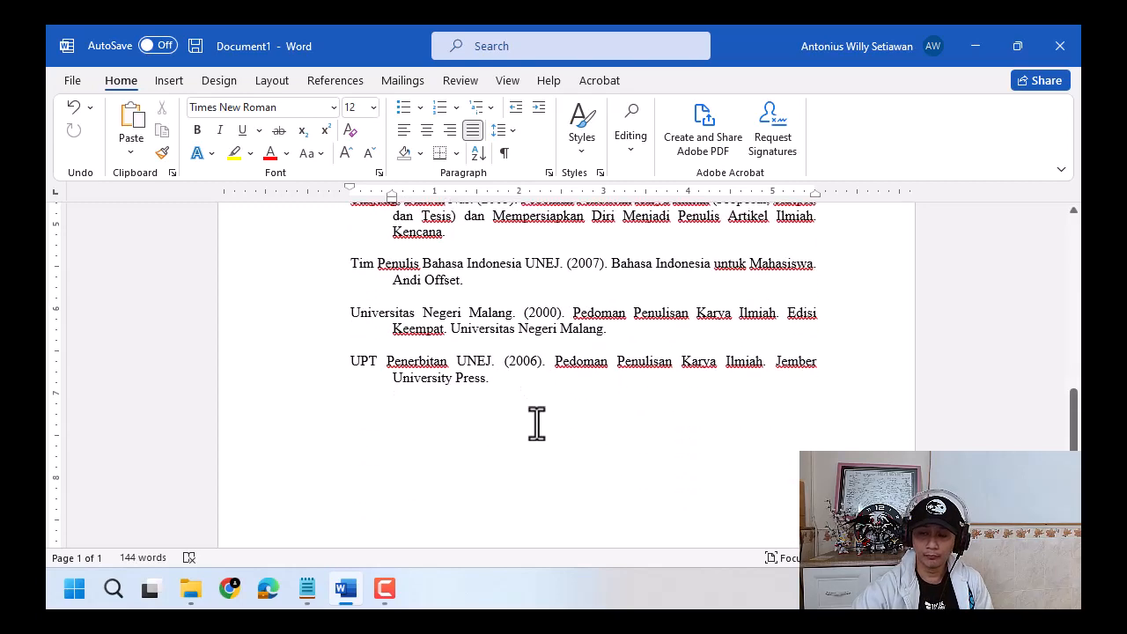
pyautogui.scroll(15, 558, 428)
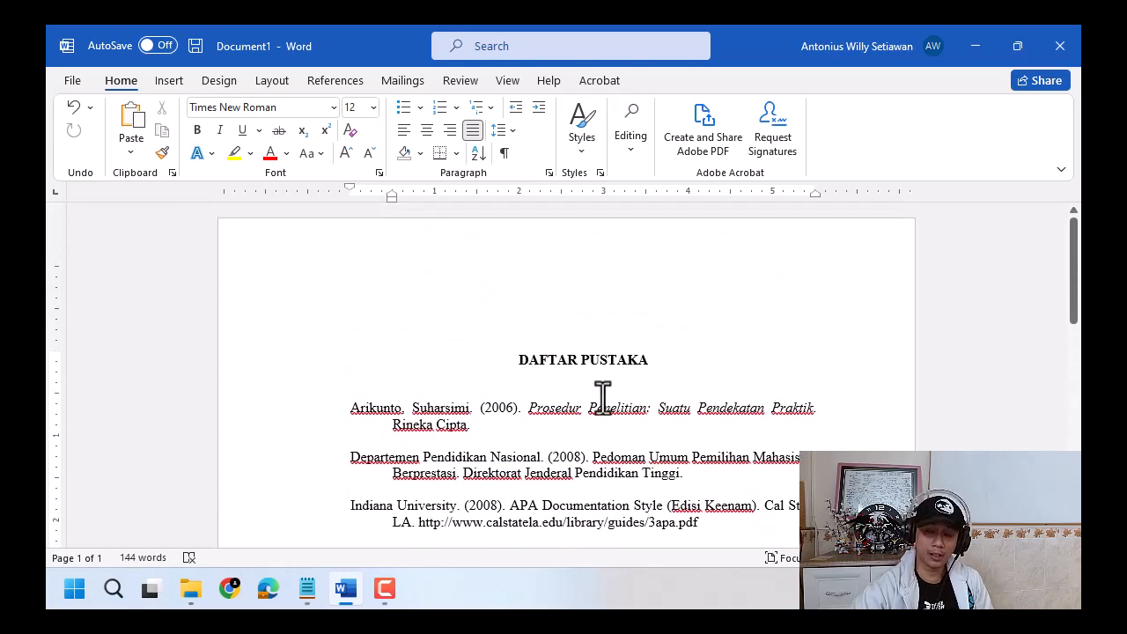
pyautogui.click(462, 388)
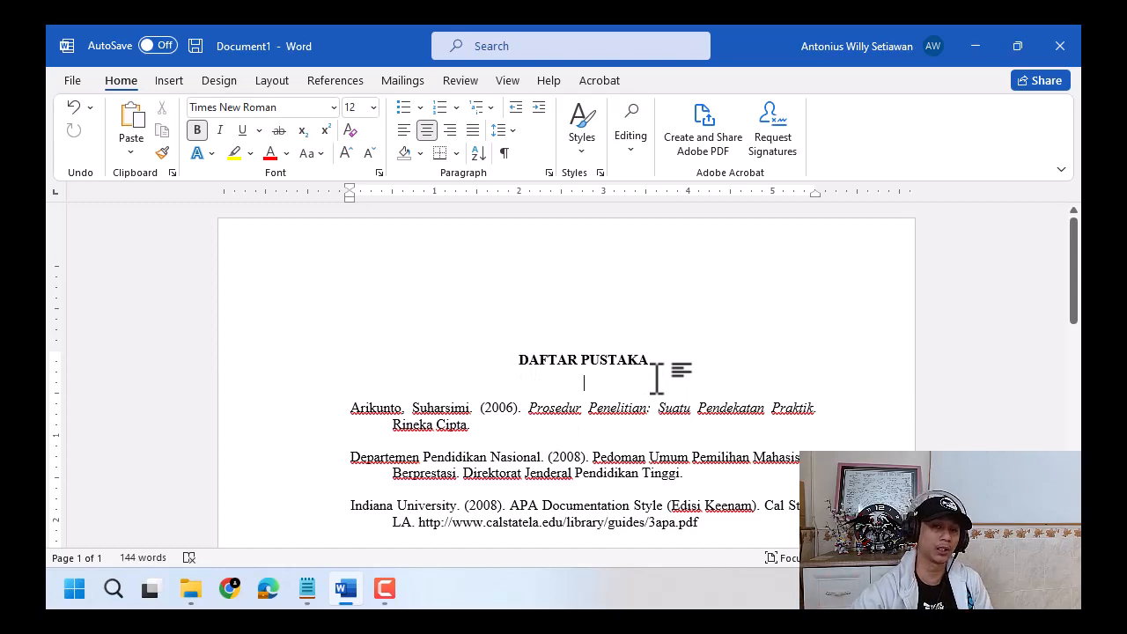
pyautogui.scroll(-5, 656, 377)
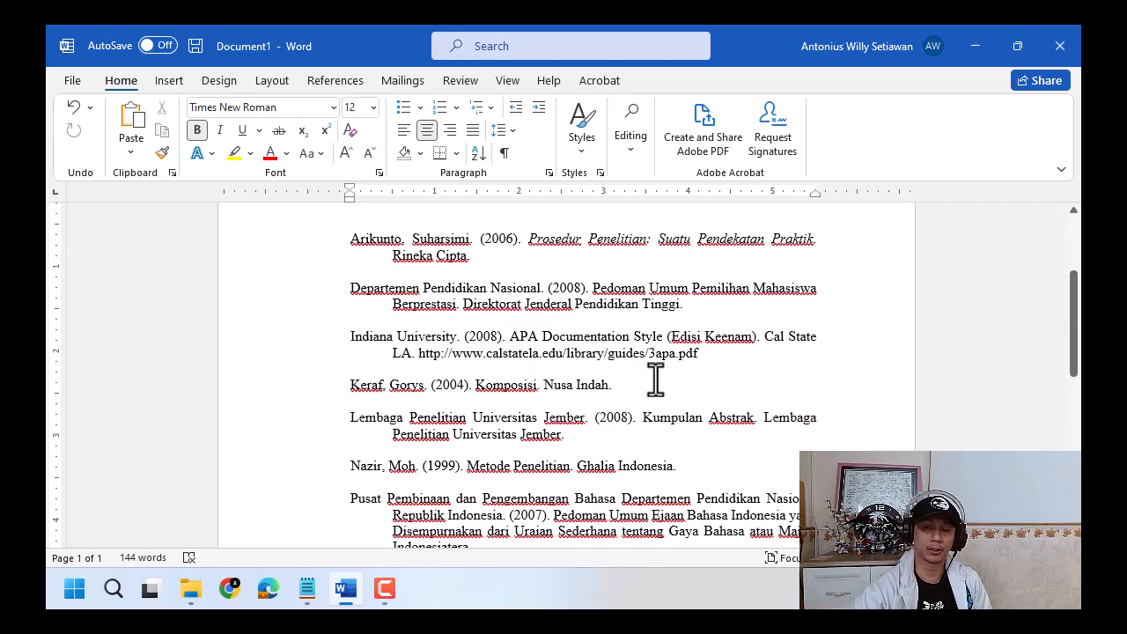
pyautogui.scroll(4, 655, 374)
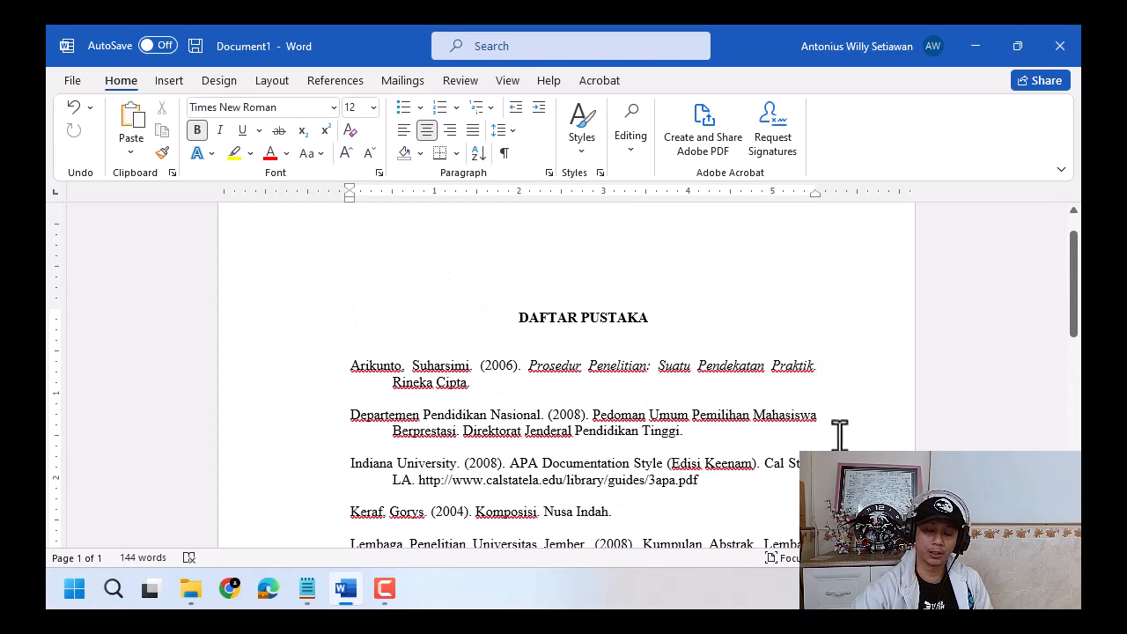
pyautogui.scroll(-5, 837, 418)
pyautogui.scroll(3, 494, 327)
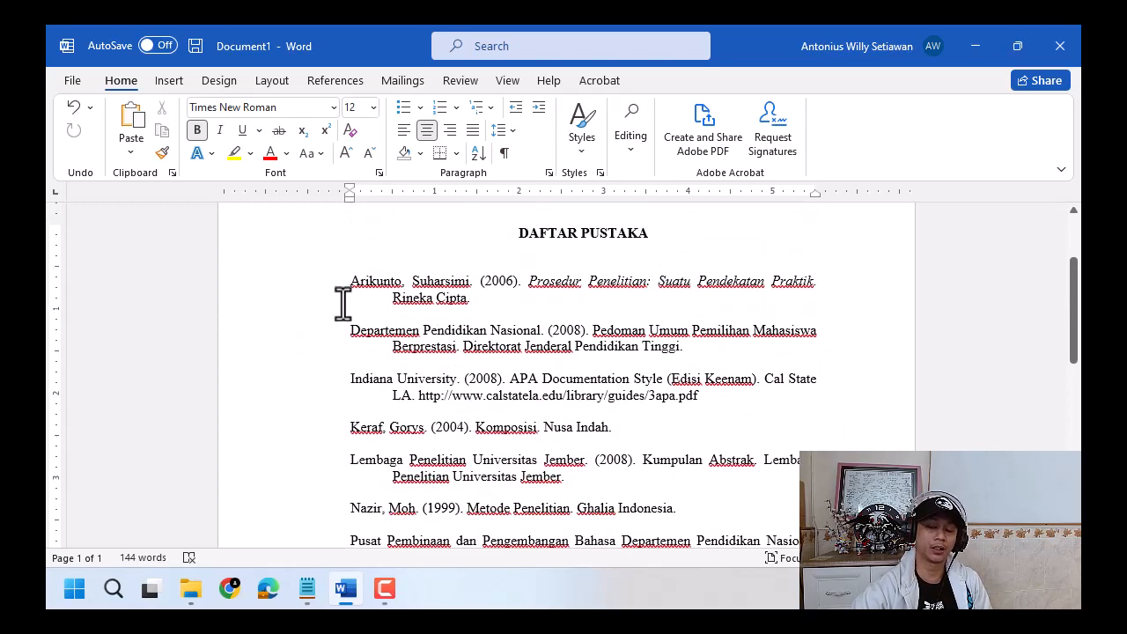
# Check the line spacing within the first two reference entries and the blank line that separates them.
pyautogui.press('ctrl')
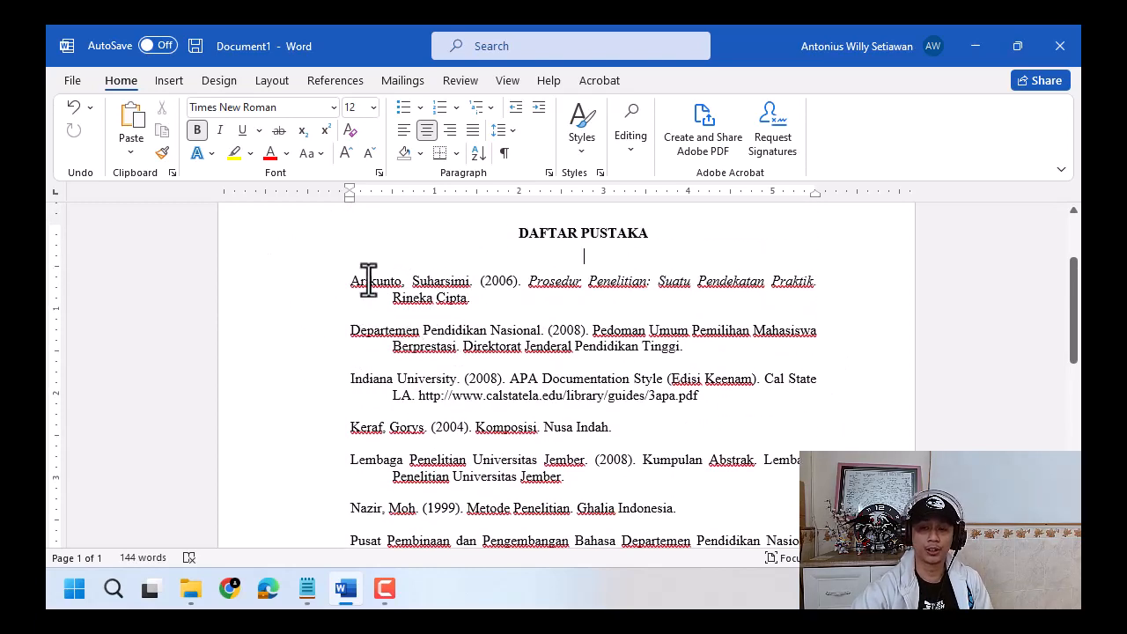
pyautogui.moveTo(369, 281); pyautogui.dragTo(495, 291)
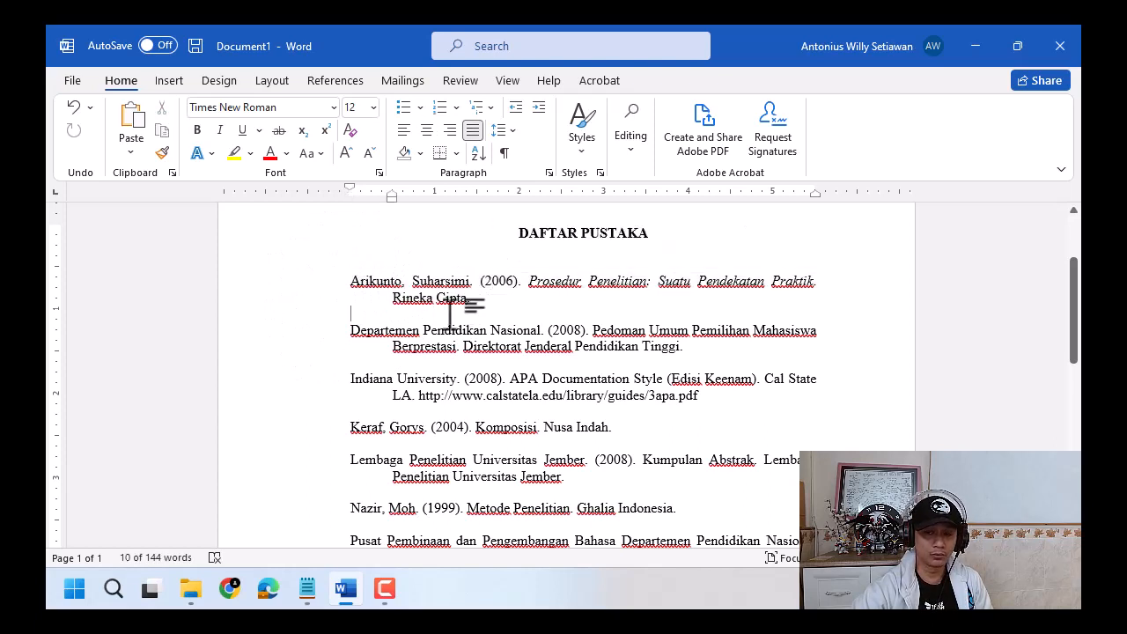
pyautogui.click(385, 319)
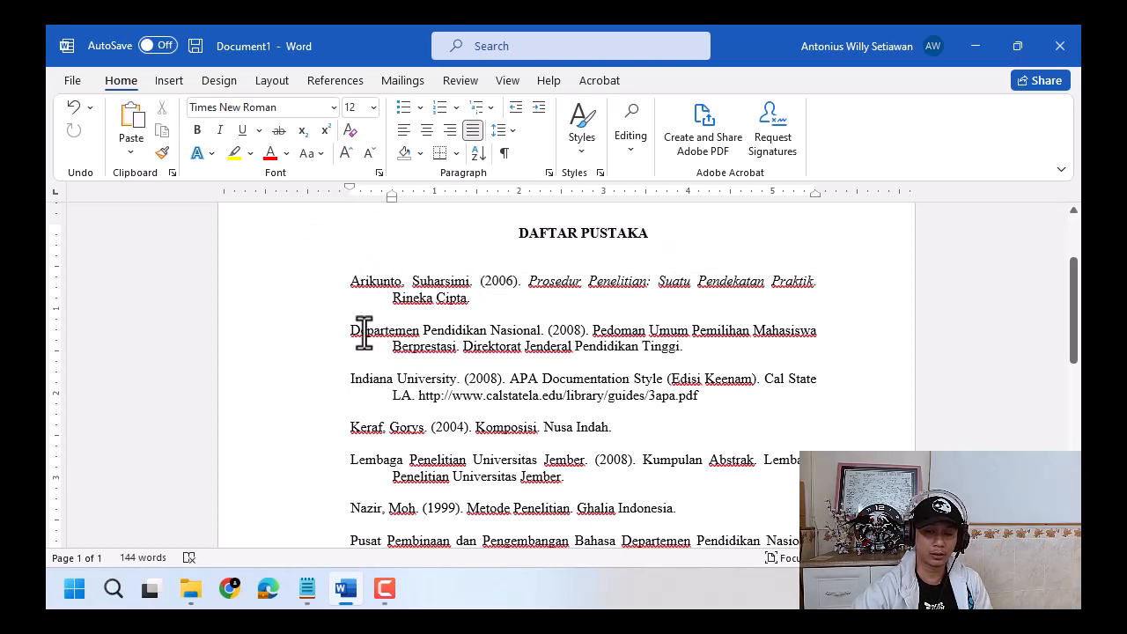
pyautogui.moveTo(364, 329); pyautogui.dragTo(456, 348)
pyautogui.click(380, 315)
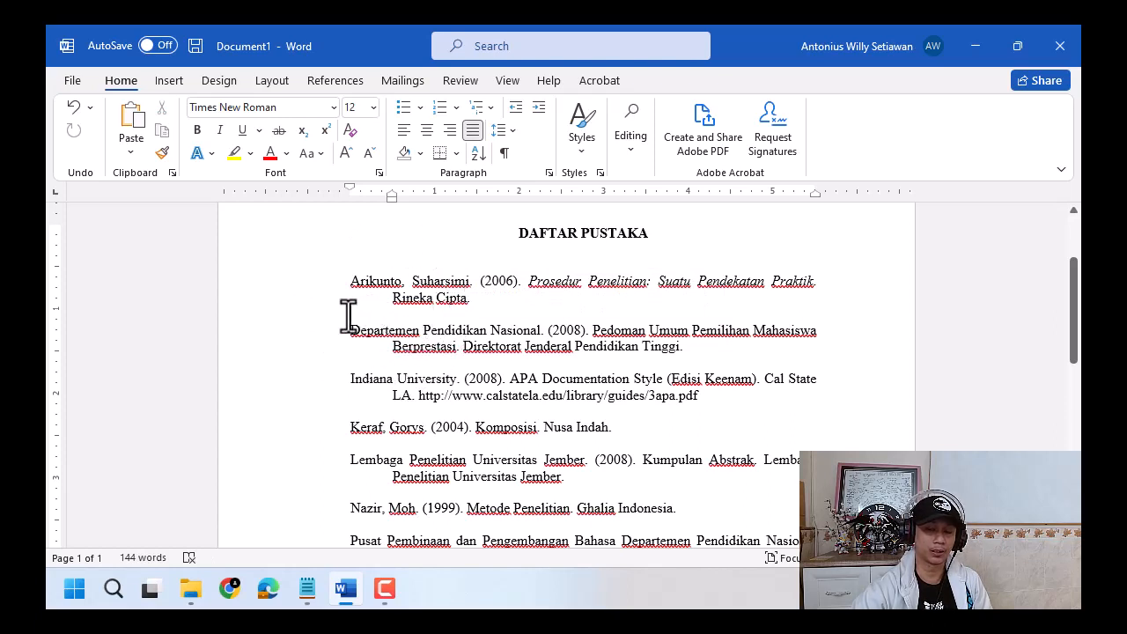
pyautogui.moveTo(347, 314); pyautogui.dragTo(432, 314)
pyautogui.click(370, 361)
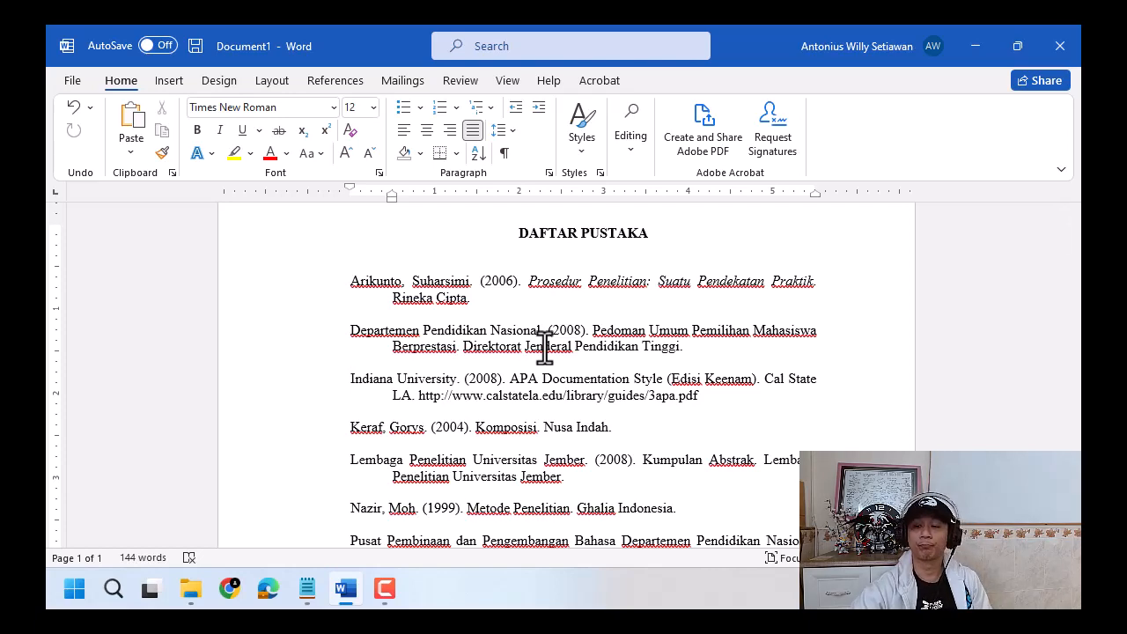
# Look over the finished bibliography down to the UPT Penerbitan UNEJ entry and return to the line below the heading.
pyautogui.scroll(-10, 544, 346)
pyautogui.scroll(4, 545, 346)
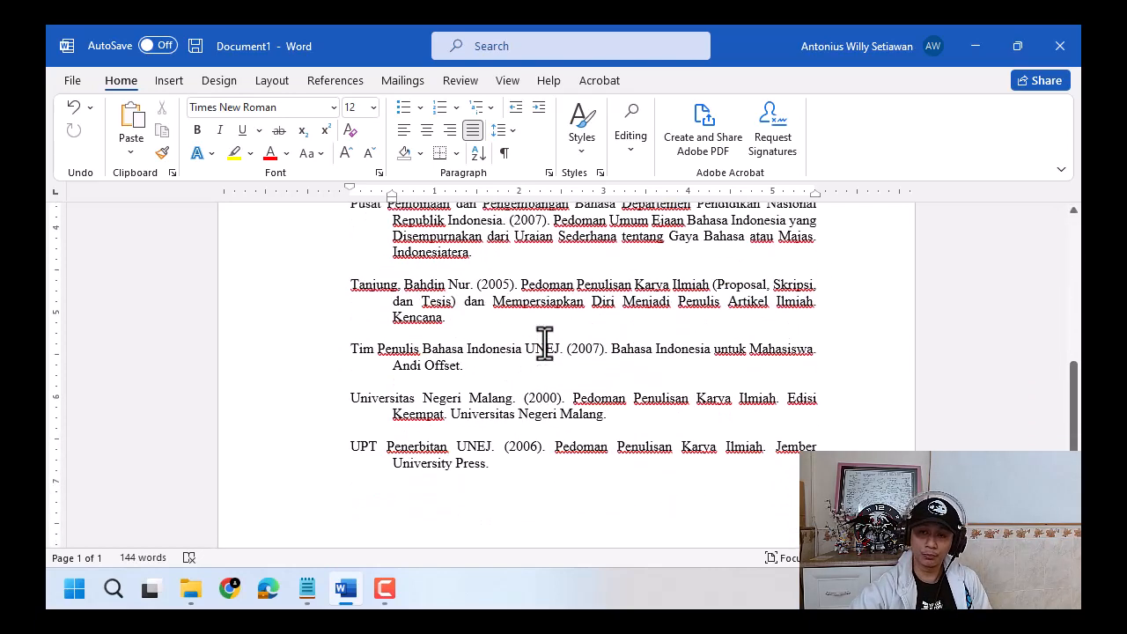
pyautogui.scroll(8, 545, 344)
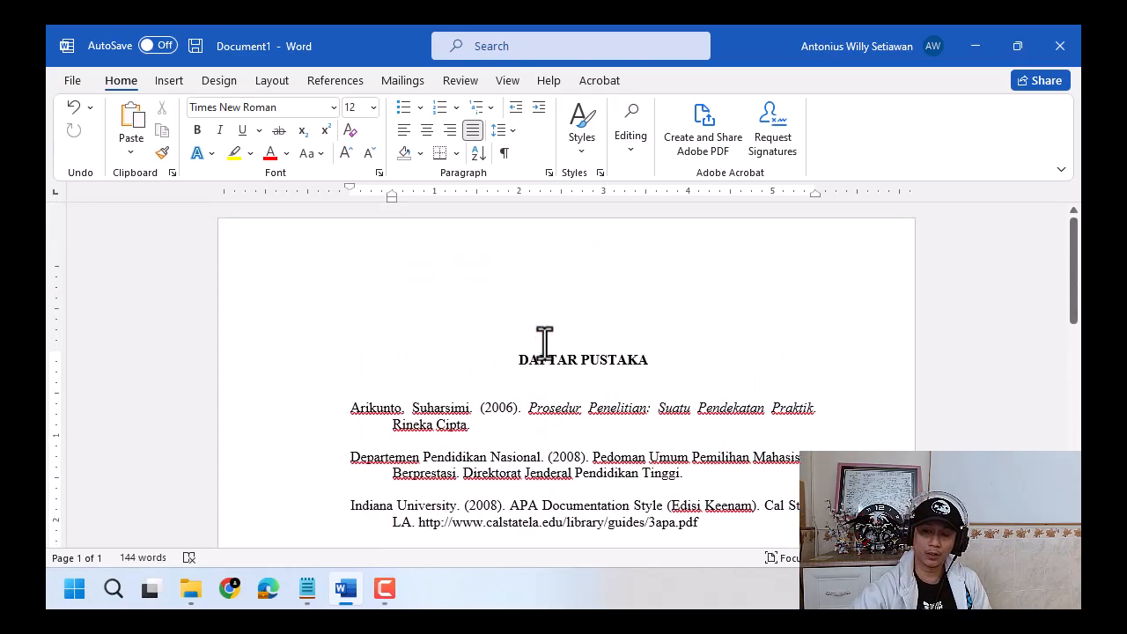
pyautogui.click(517, 348)
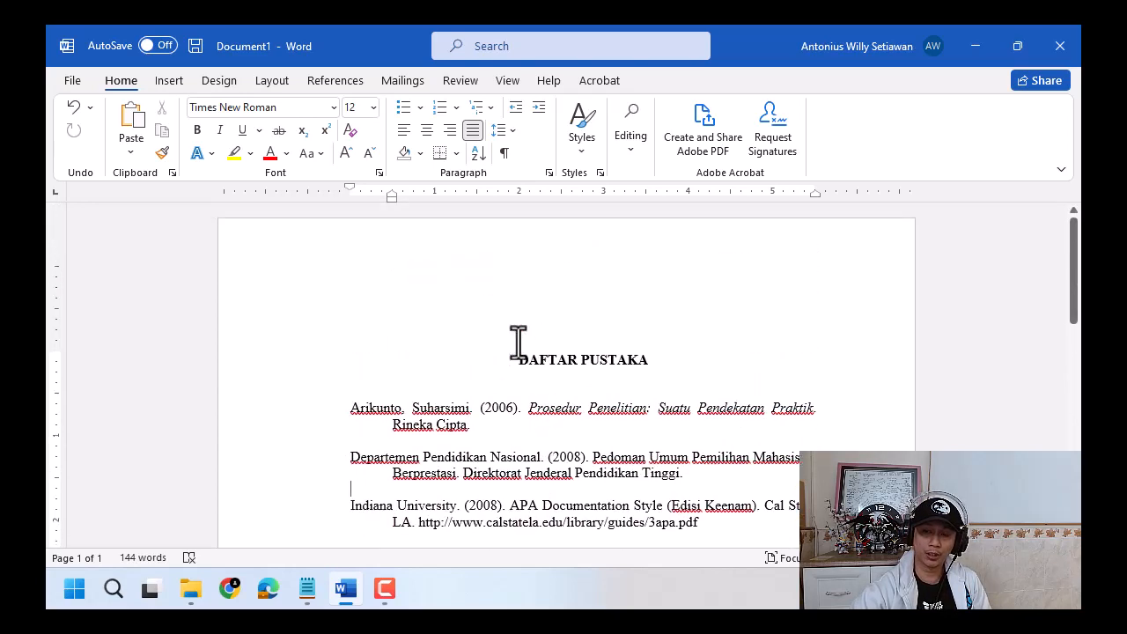
pyautogui.click(564, 381)
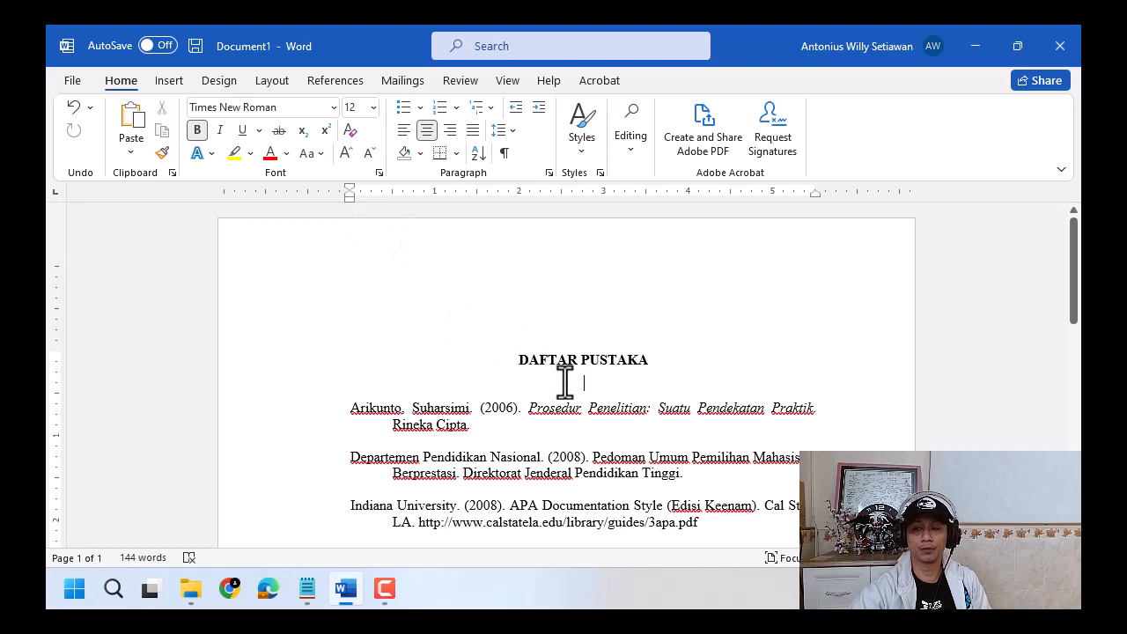